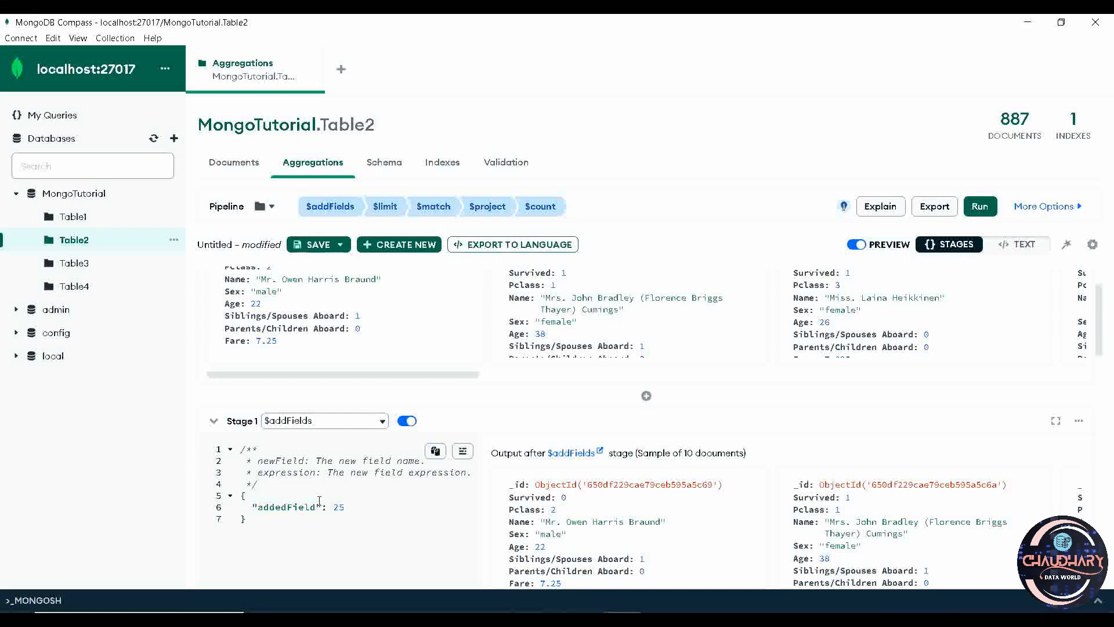
Step: Examine the stage 1 $addFields expression and the field it adds to the output documents
scroll(370, 507, "down", 1)
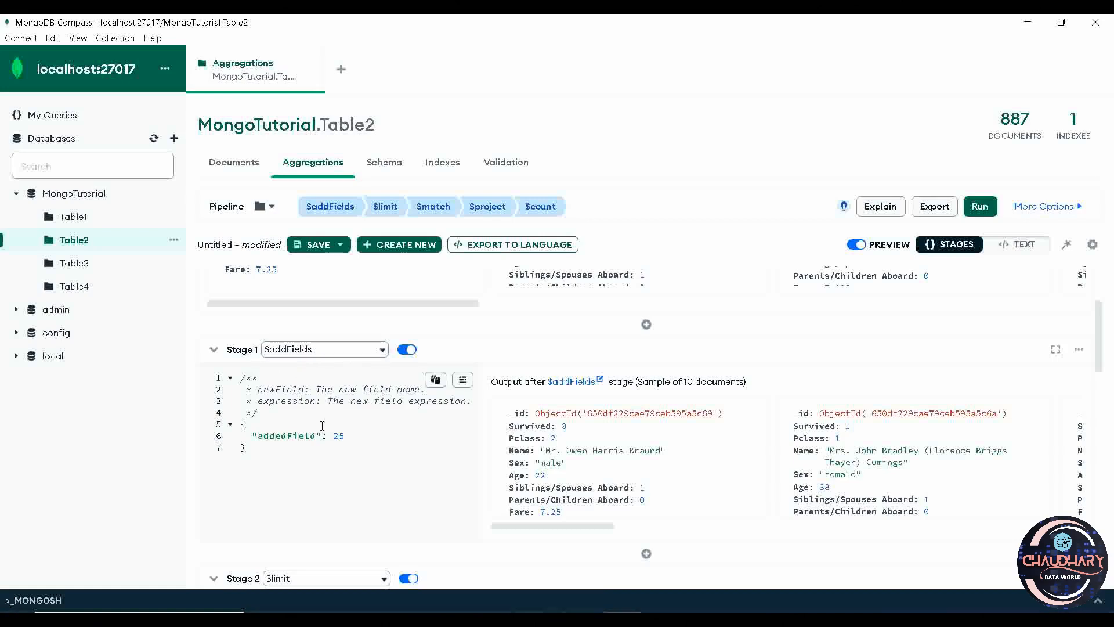
double_click(283, 436)
scroll(654, 475, "down", 1)
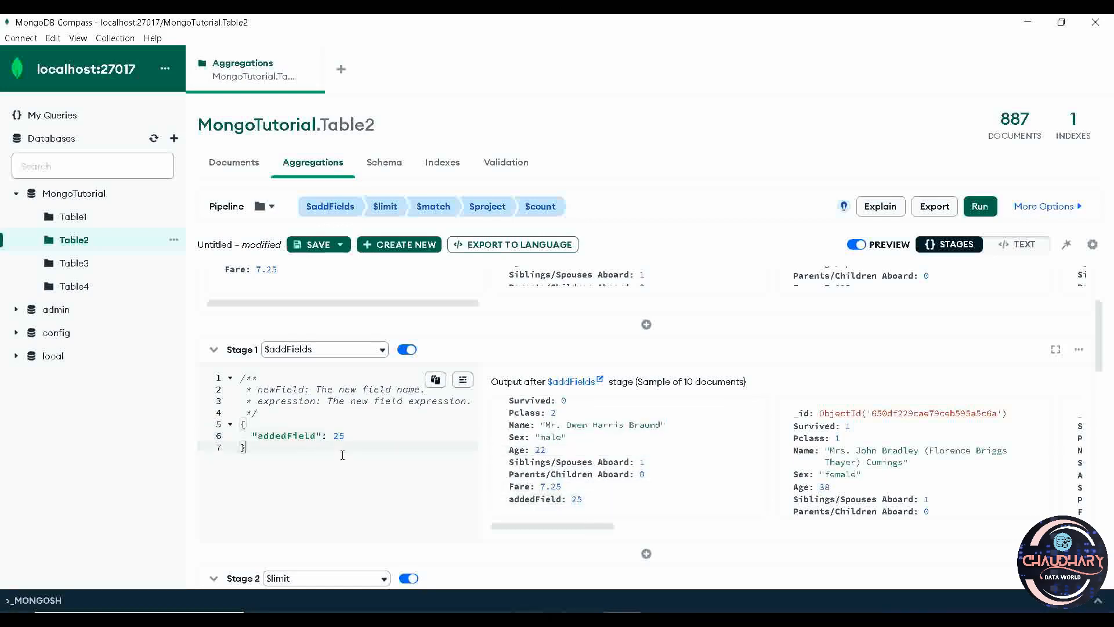
Step: Delete the addedField expression from the stage 1 $addFields editor, check the preview without it, and undo the deletion
left_click_drag(343, 454, 201, 425)
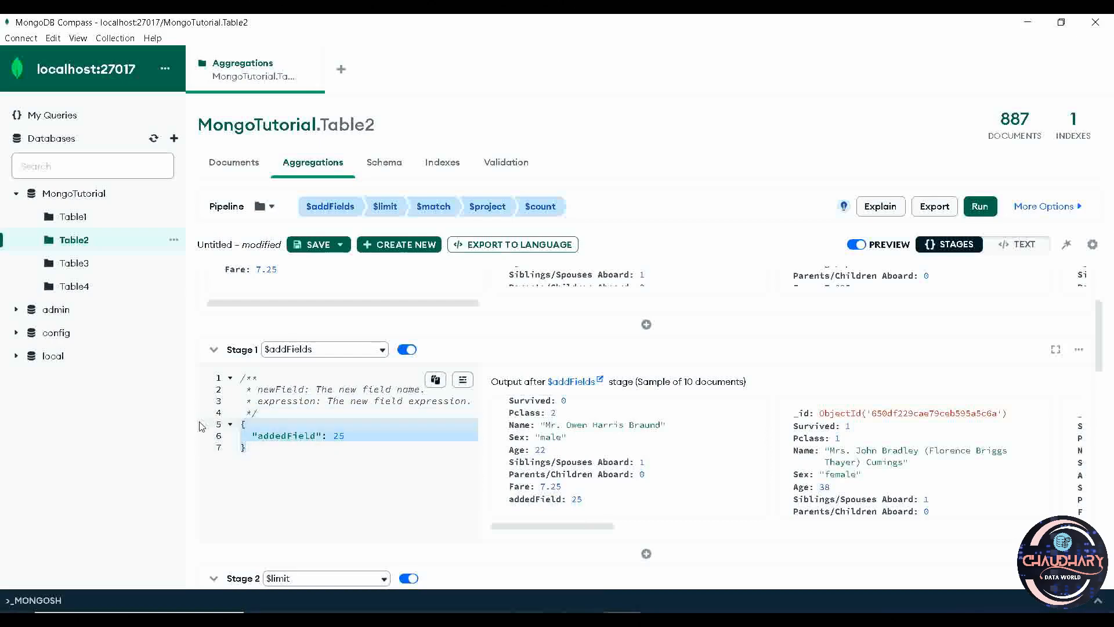
key("BackSpace")
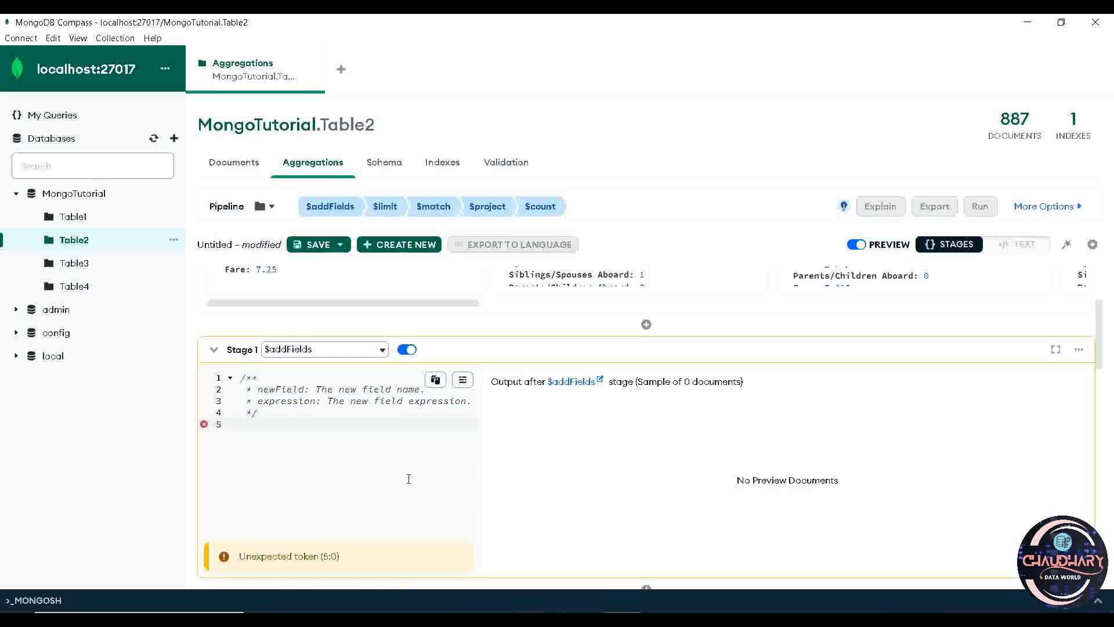
scroll(517, 428, "up", 3)
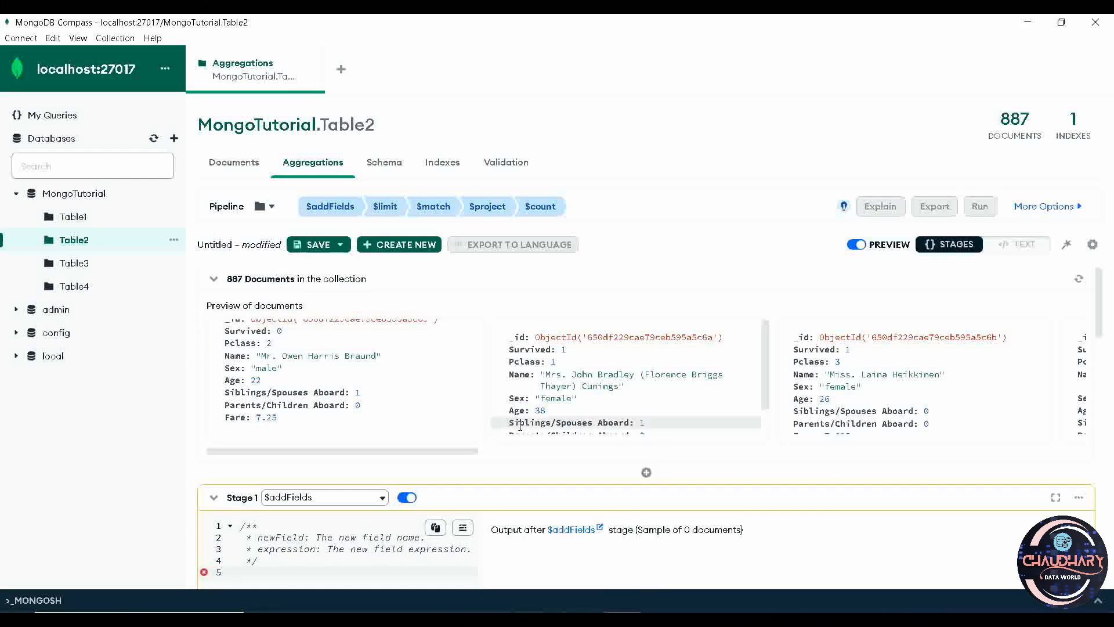
scroll(396, 541, "down", 2)
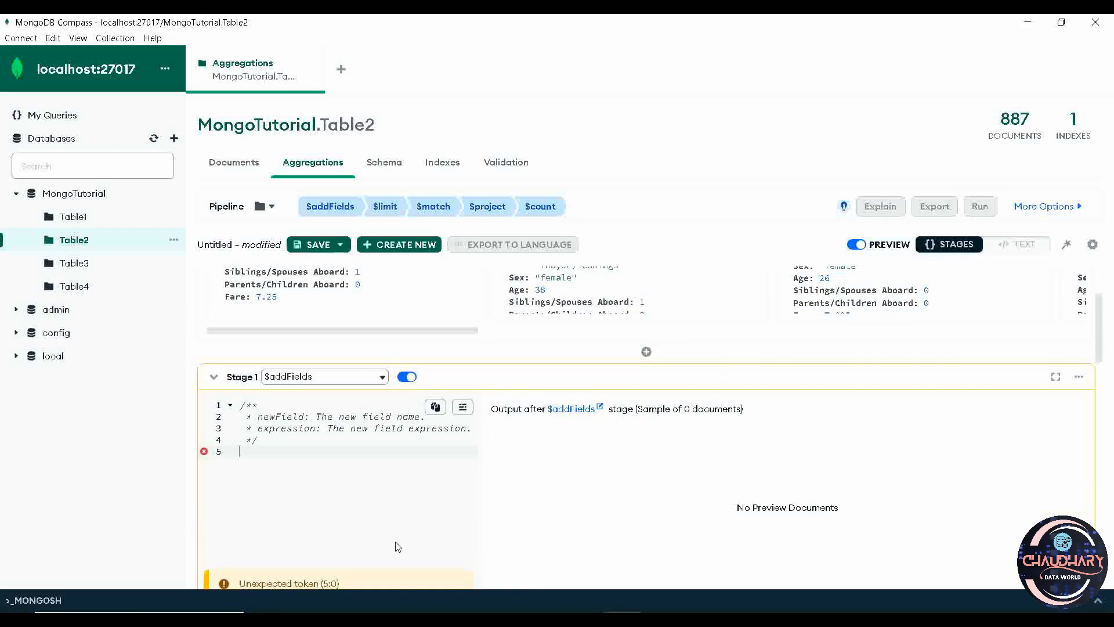
key("ctrl+z")
Step: Compare the fields of the source collection documents with those in the $addFields stage output
scroll(441, 540, "up", 2)
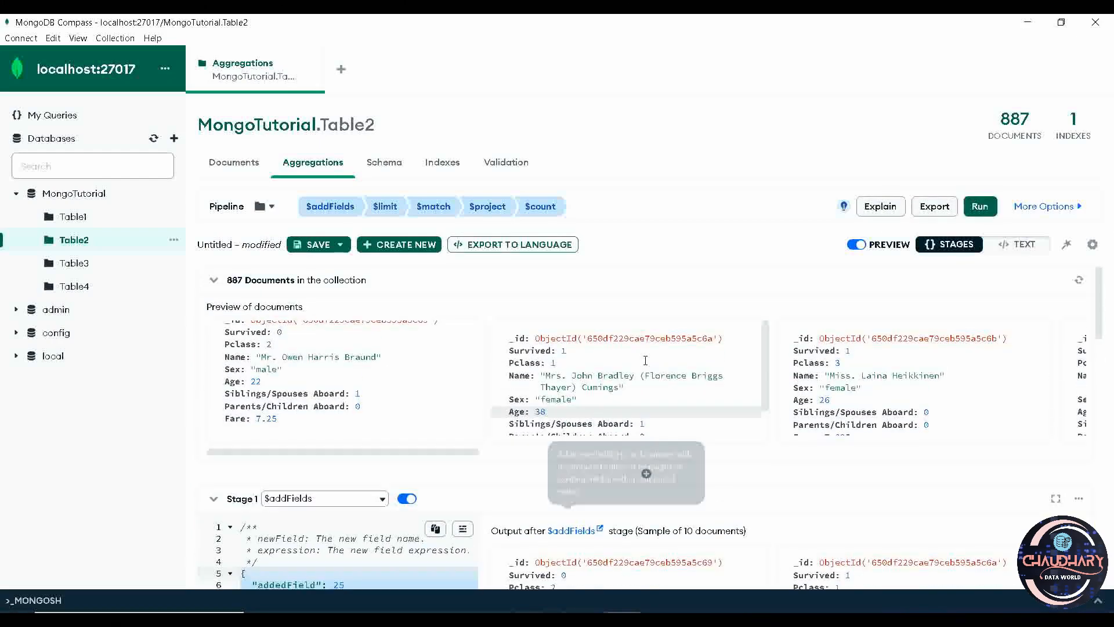
scroll(627, 377, "down", 2)
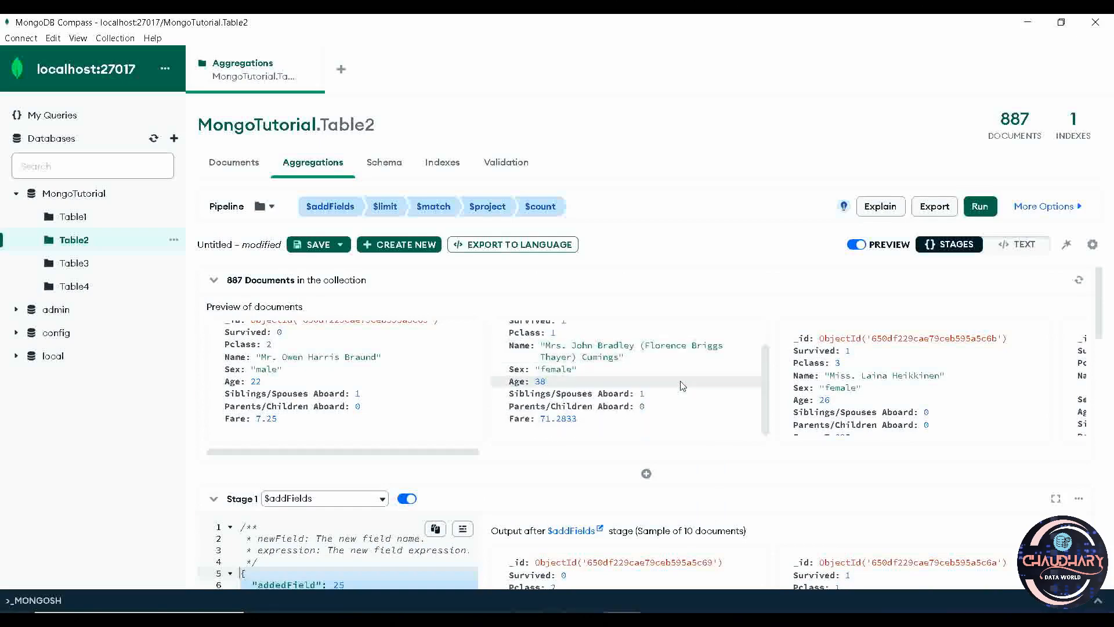
scroll(583, 444, "down", 2)
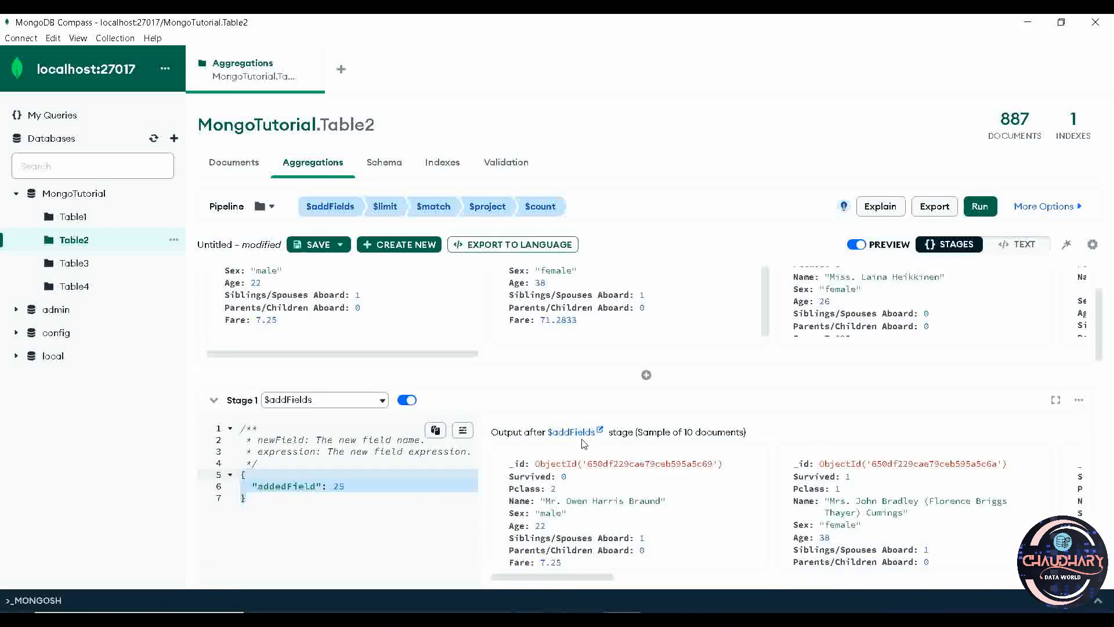
scroll(565, 522, "down", 1)
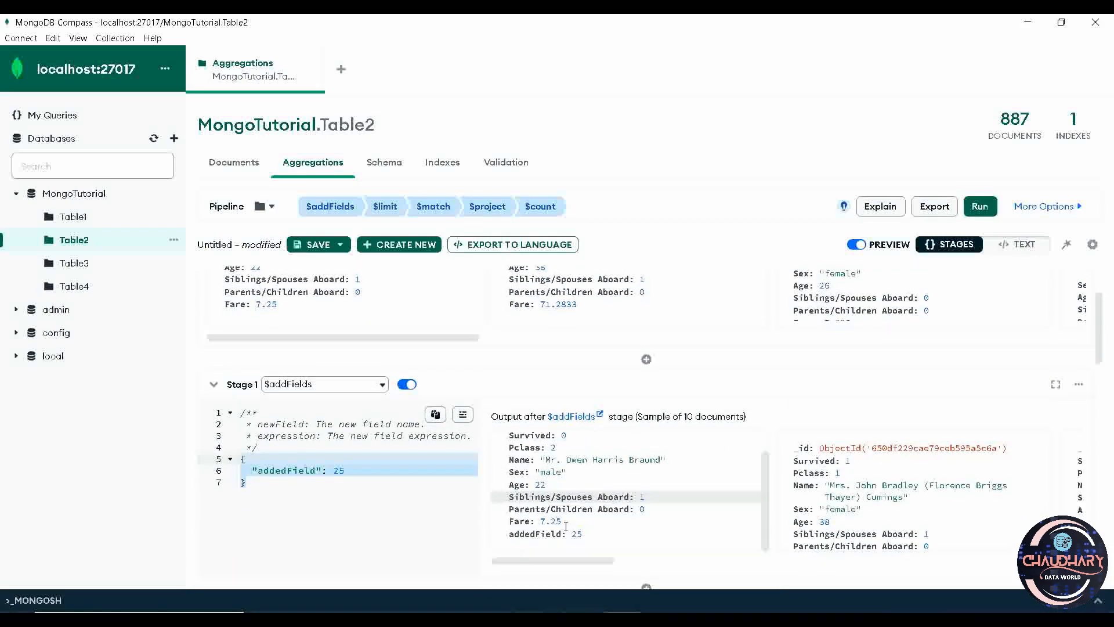
scroll(903, 511, "down", 1)
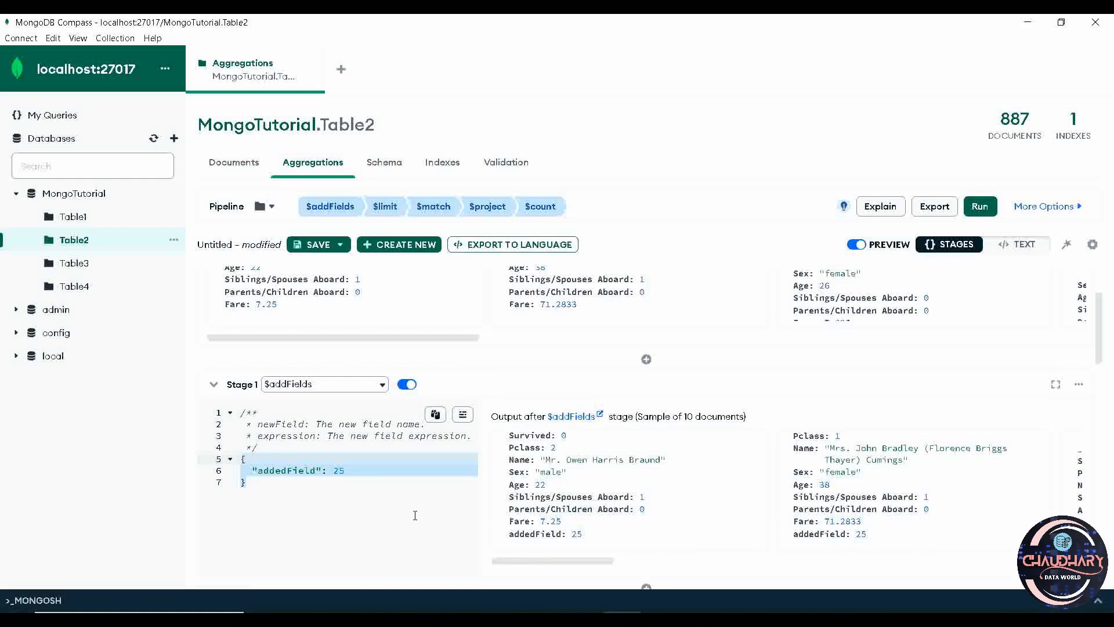
Step: Examine the document limit in the stage 2 $limit editor and compare its output with the source collection documents
scroll(414, 516, "down", 3)
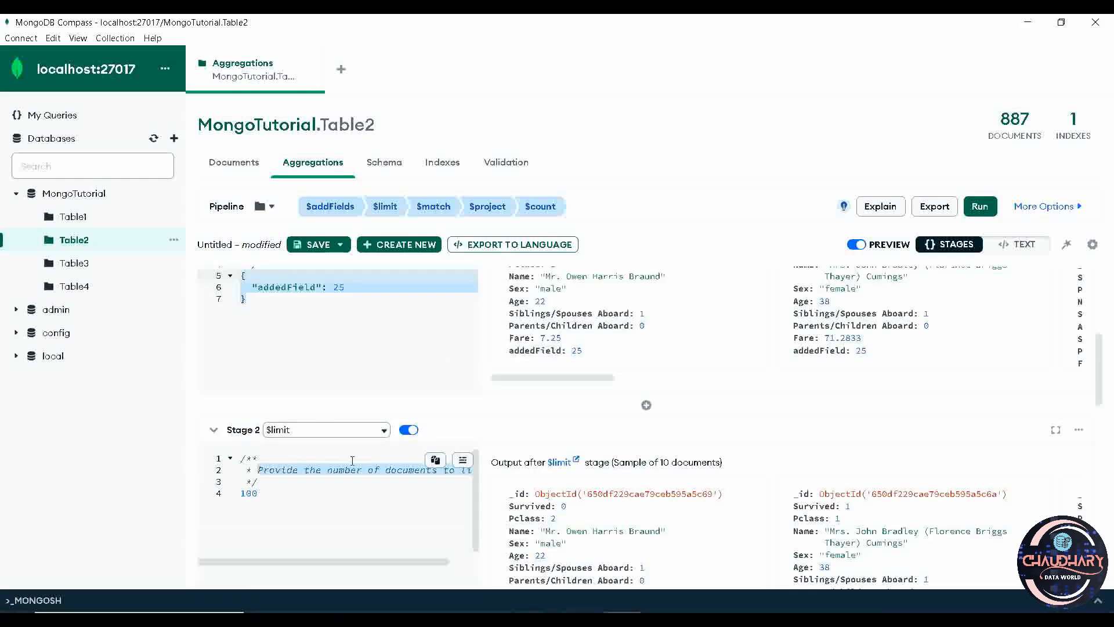
scroll(419, 371, "down", 2)
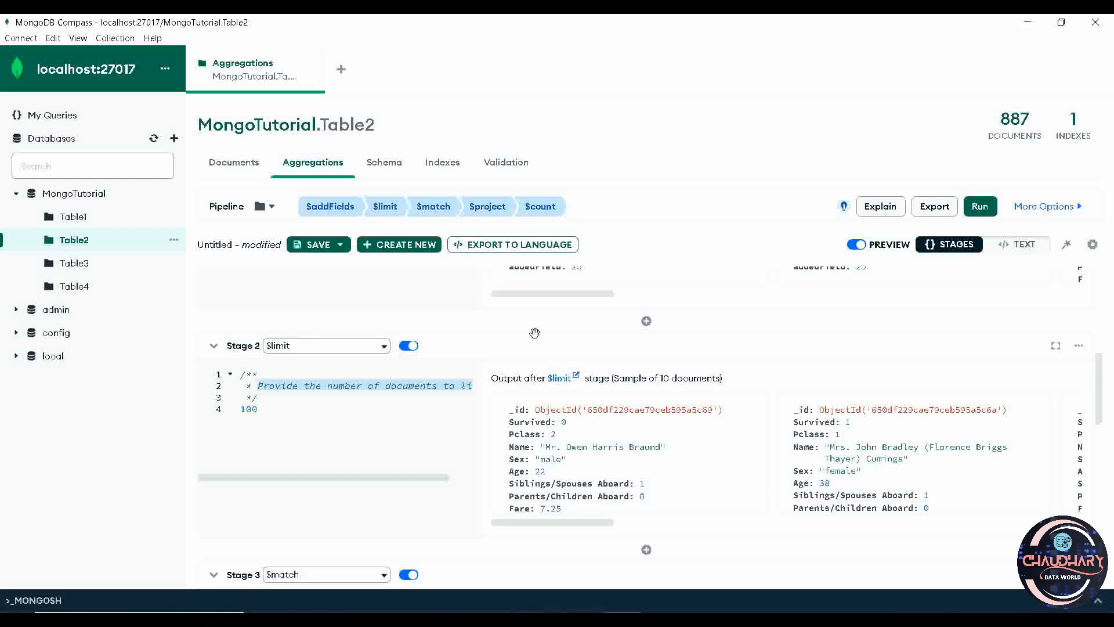
scroll(204, 331, "up", 5)
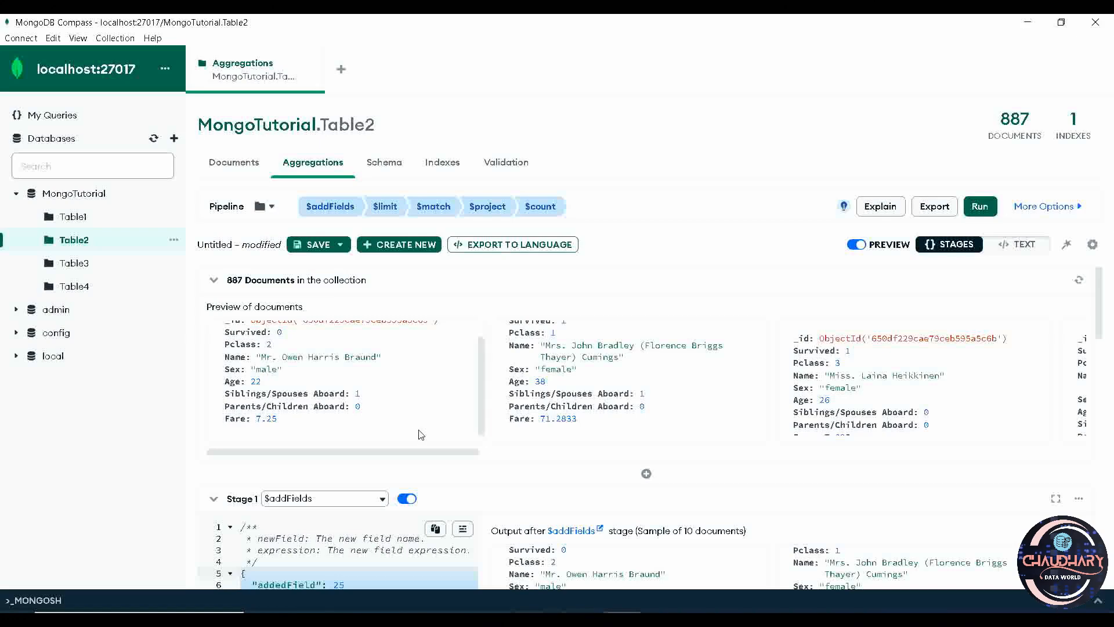
scroll(504, 485, "down", 3)
scroll(506, 485, "down", 2)
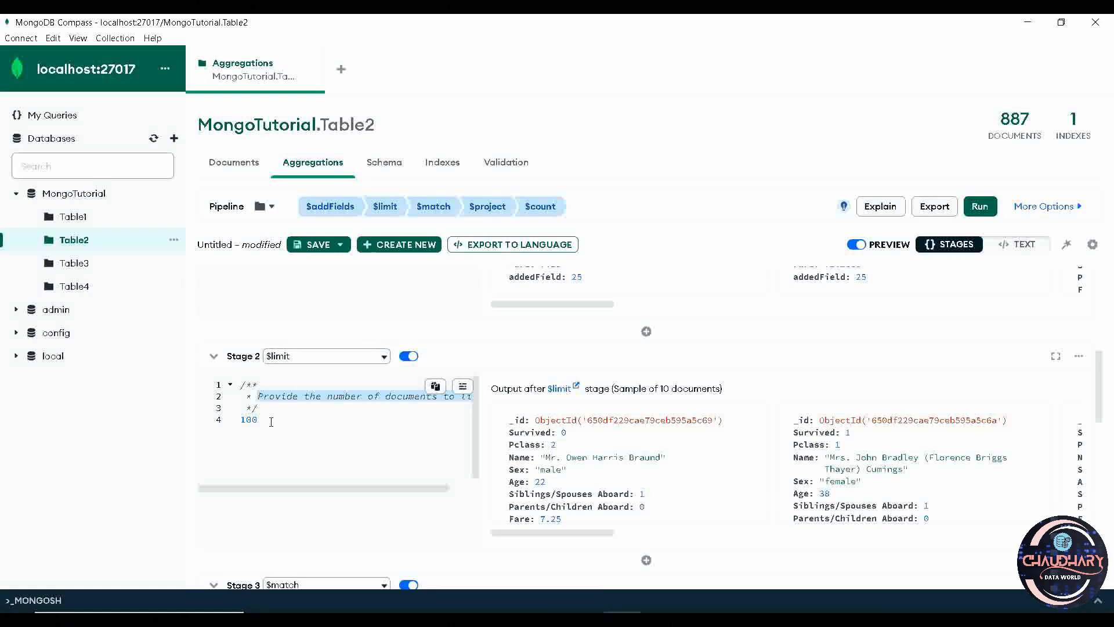
left_click_drag(271, 422, 238, 420)
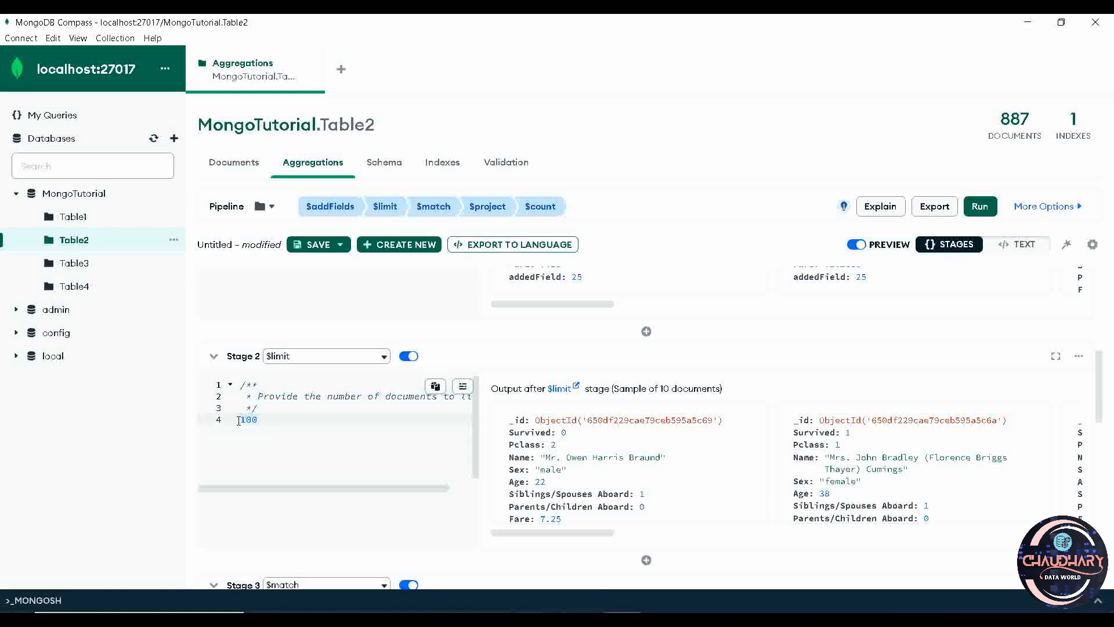
scroll(627, 494, "down", 1)
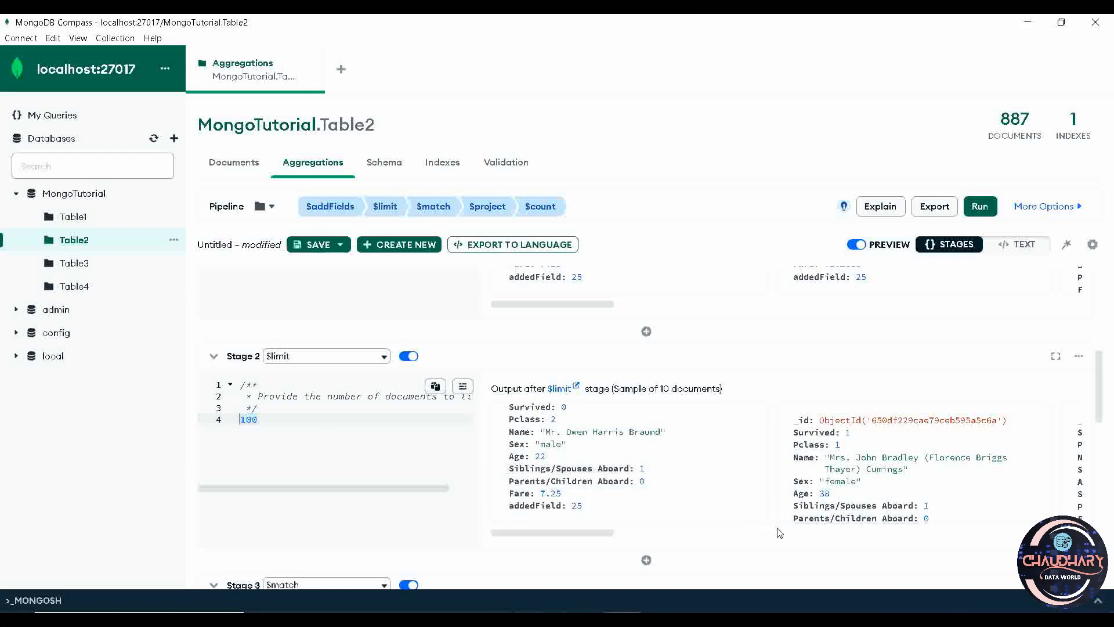
scroll(779, 532, "right", 8)
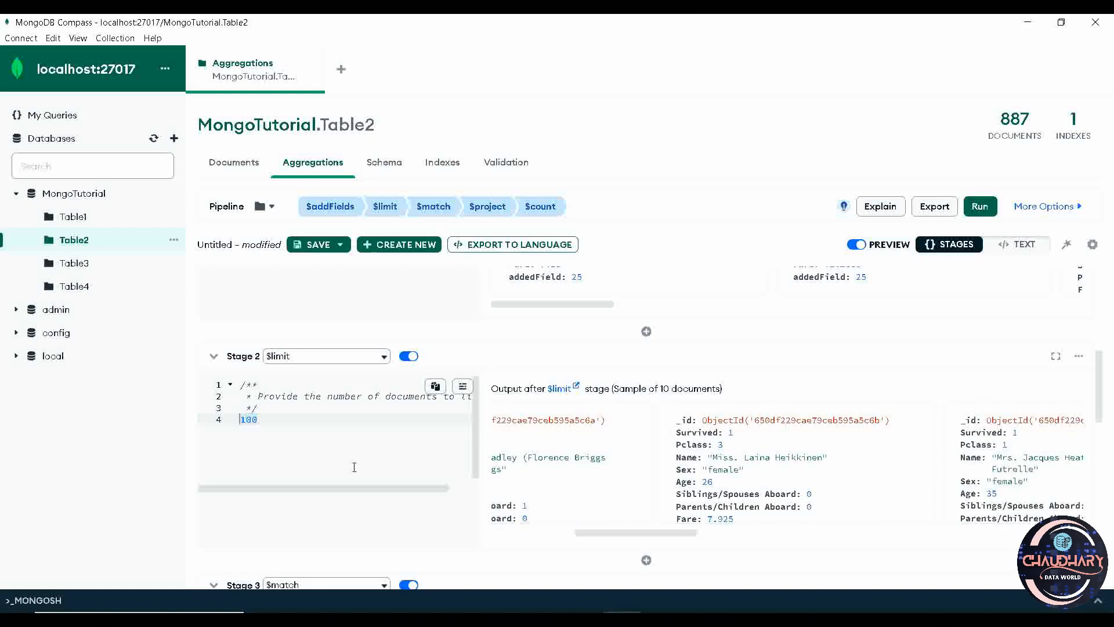
Step: Review the Survived and Fare conditions in the stage 3 $match query
scroll(395, 518, "down", 1)
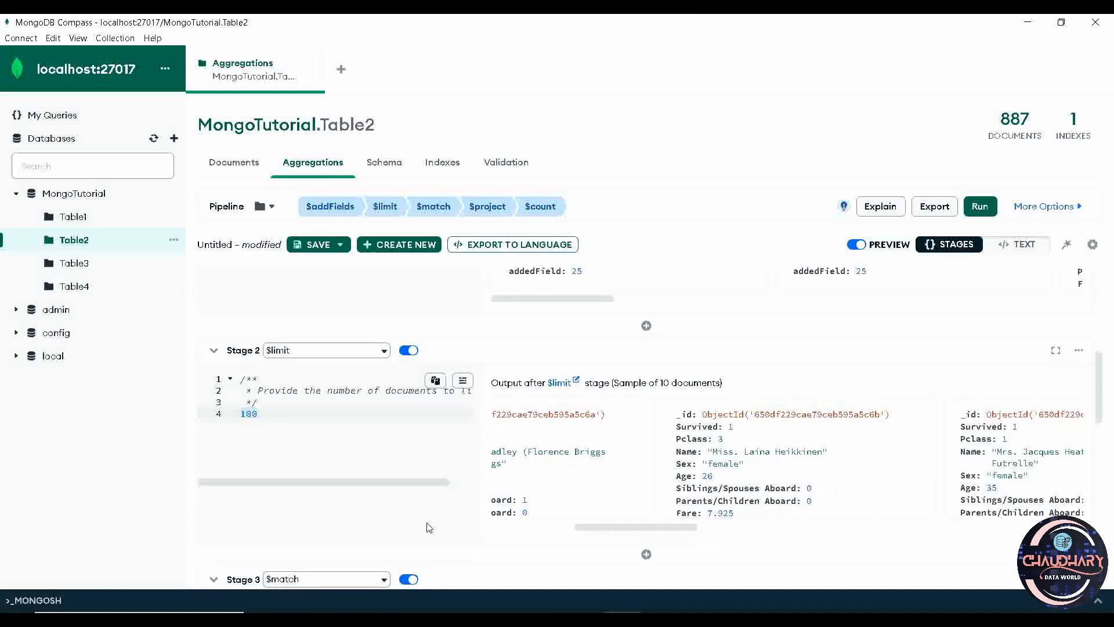
scroll(507, 542, "down", 1)
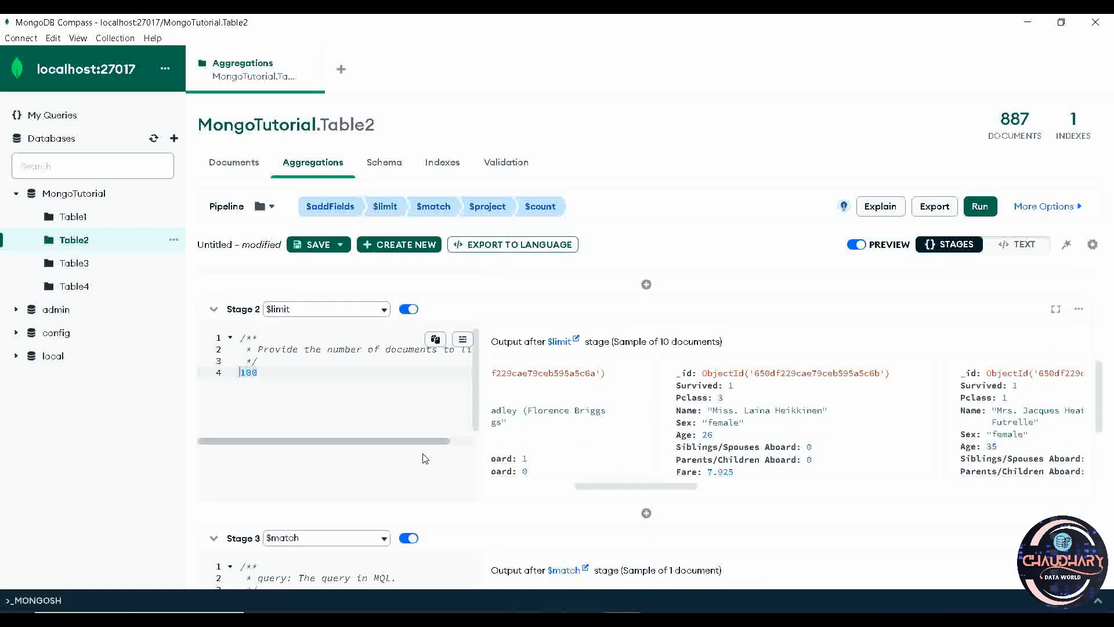
scroll(580, 511, "down", 1)
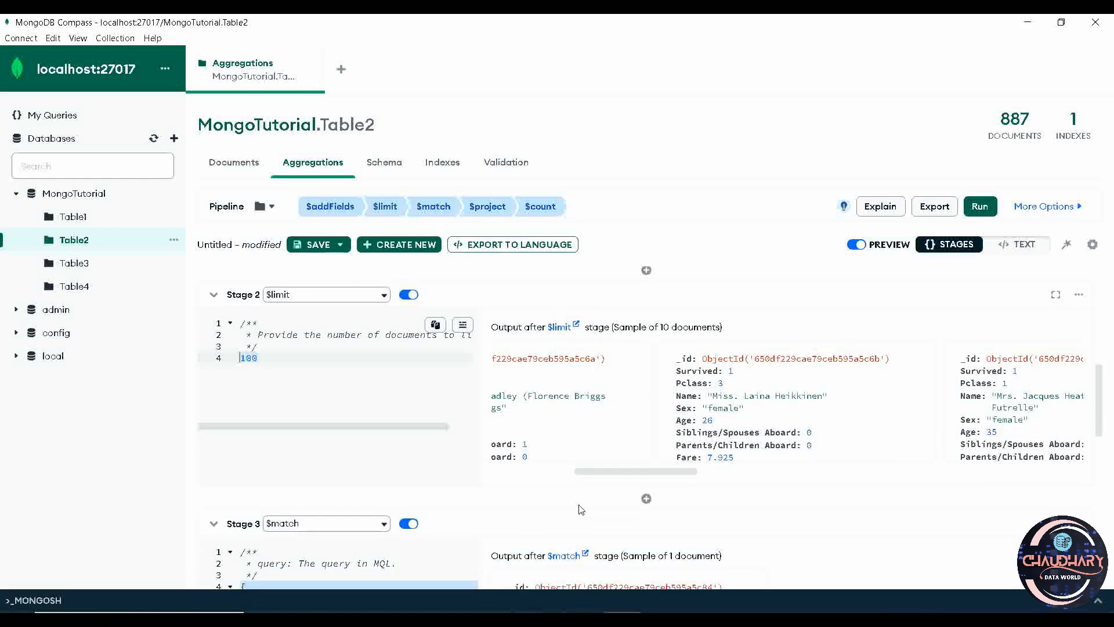
scroll(580, 509, "down", 2)
scroll(580, 508, "down", 2)
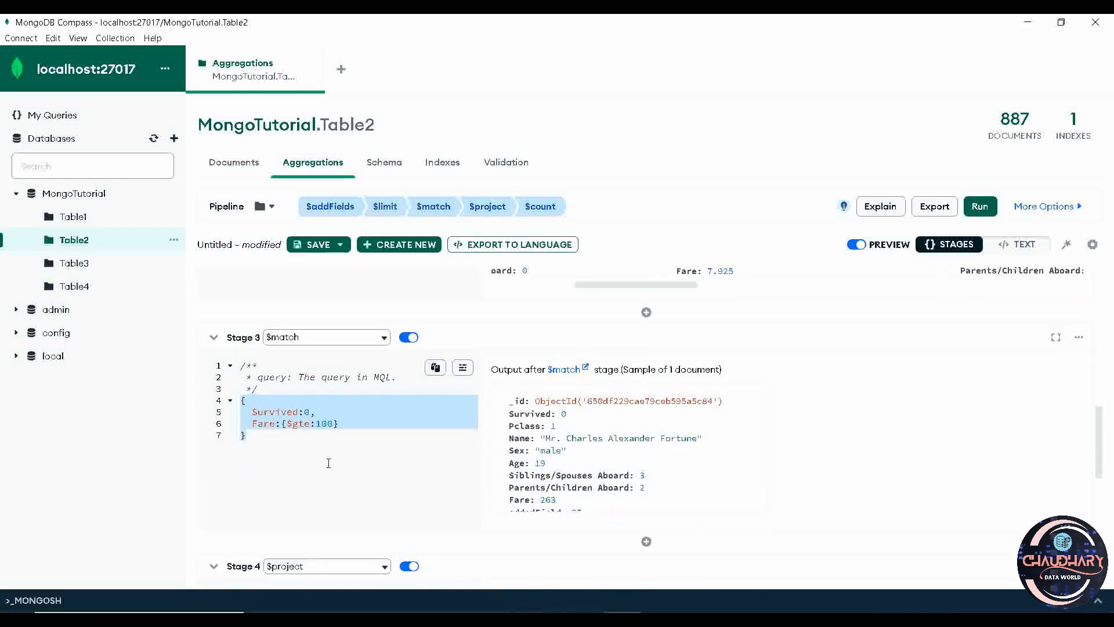
left_click(334, 431)
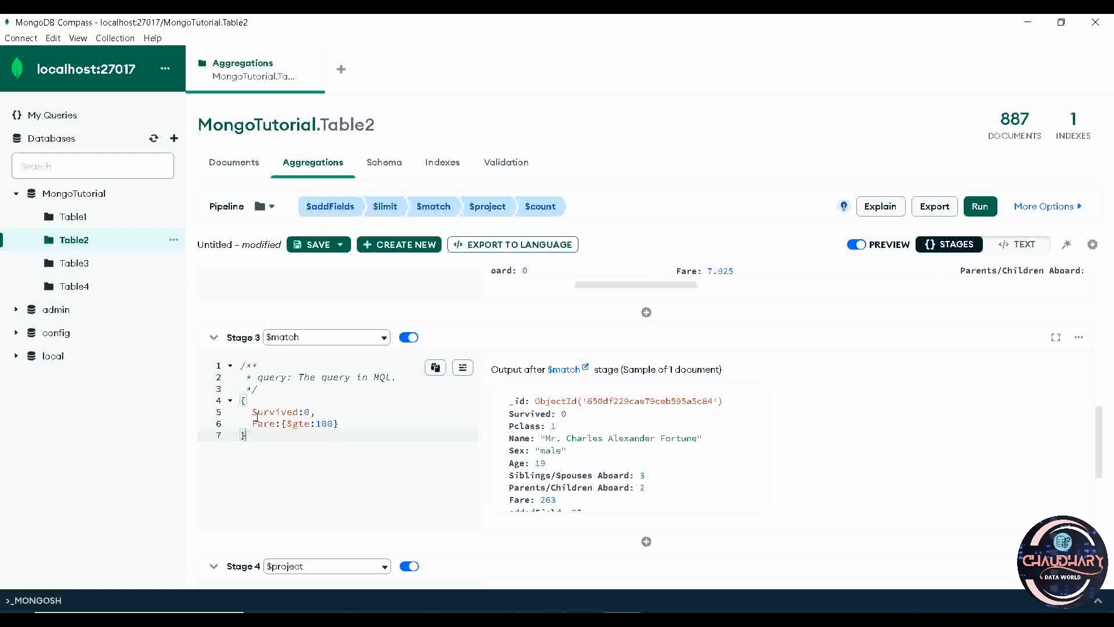
left_click_drag(252, 412, 375, 426)
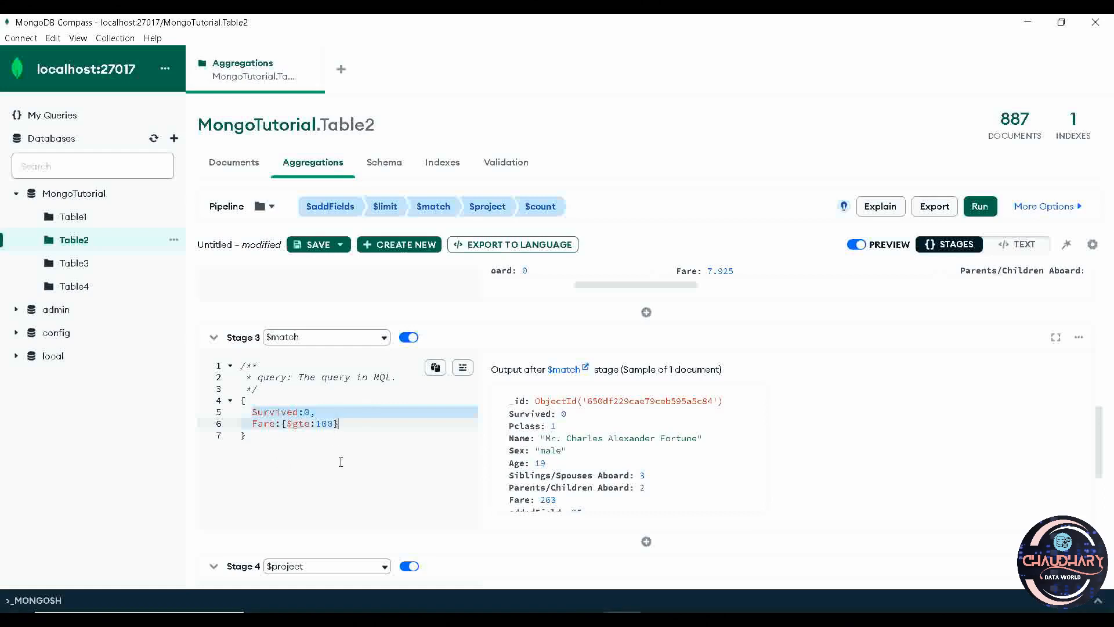
left_click(359, 427)
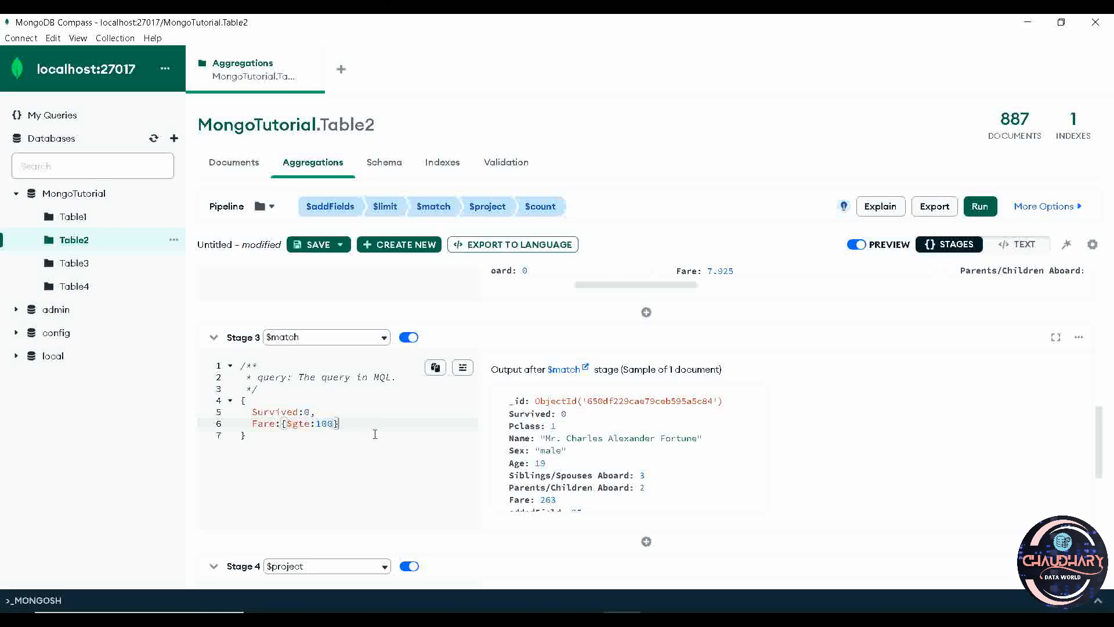
Step: Check the $match stage output against the preceding $limit stage and the Survived and Fare conditions
scroll(375, 434, "up", 5)
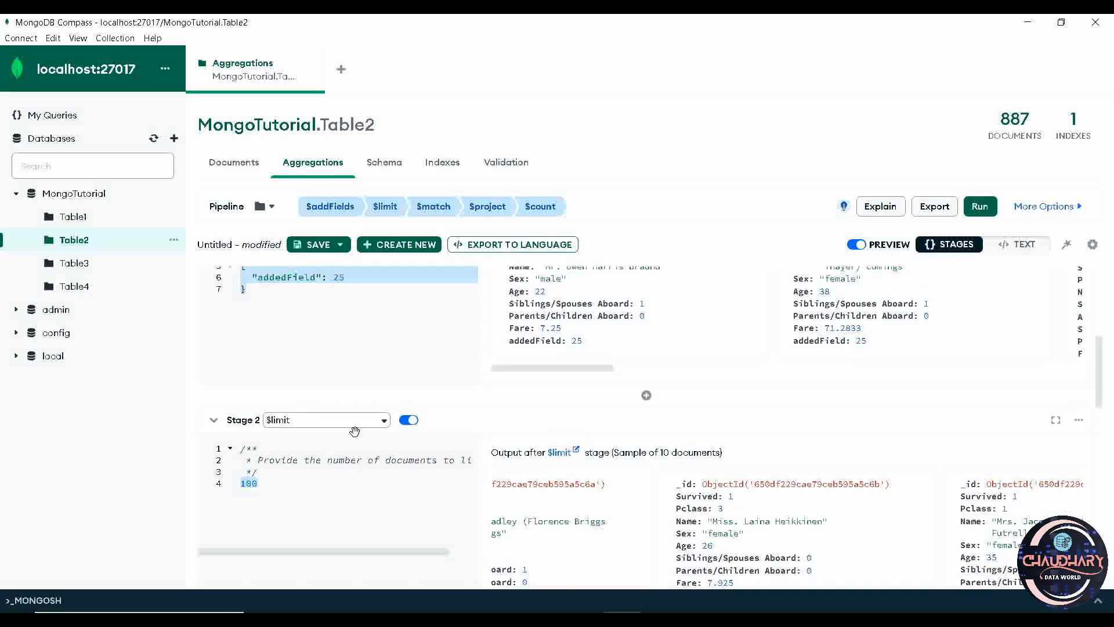
scroll(313, 462, "down", 5)
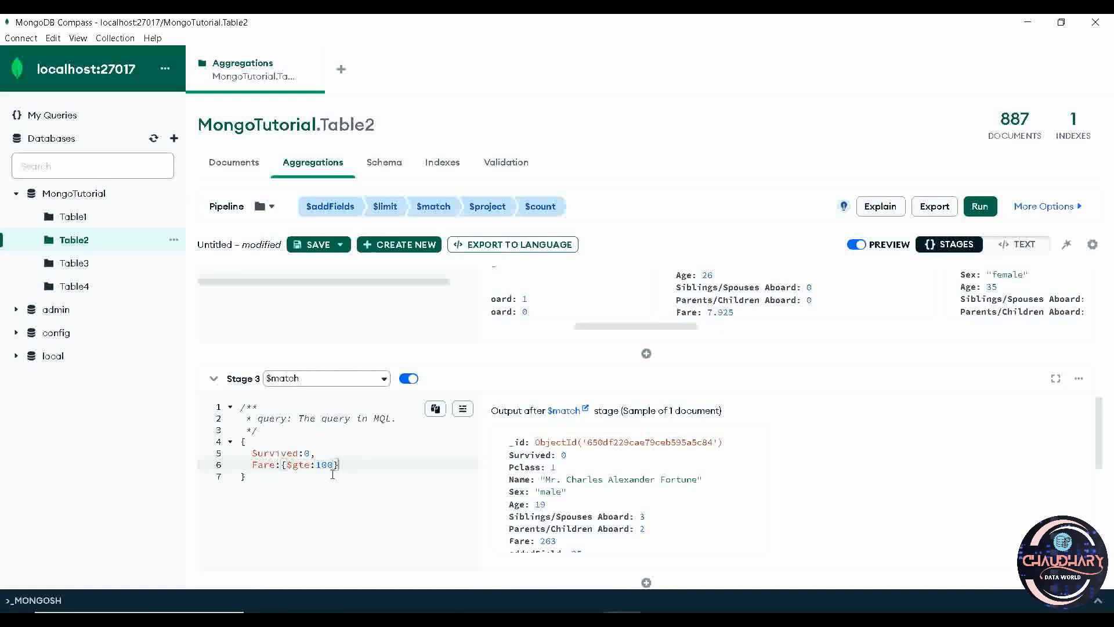
scroll(623, 470, "down", 1)
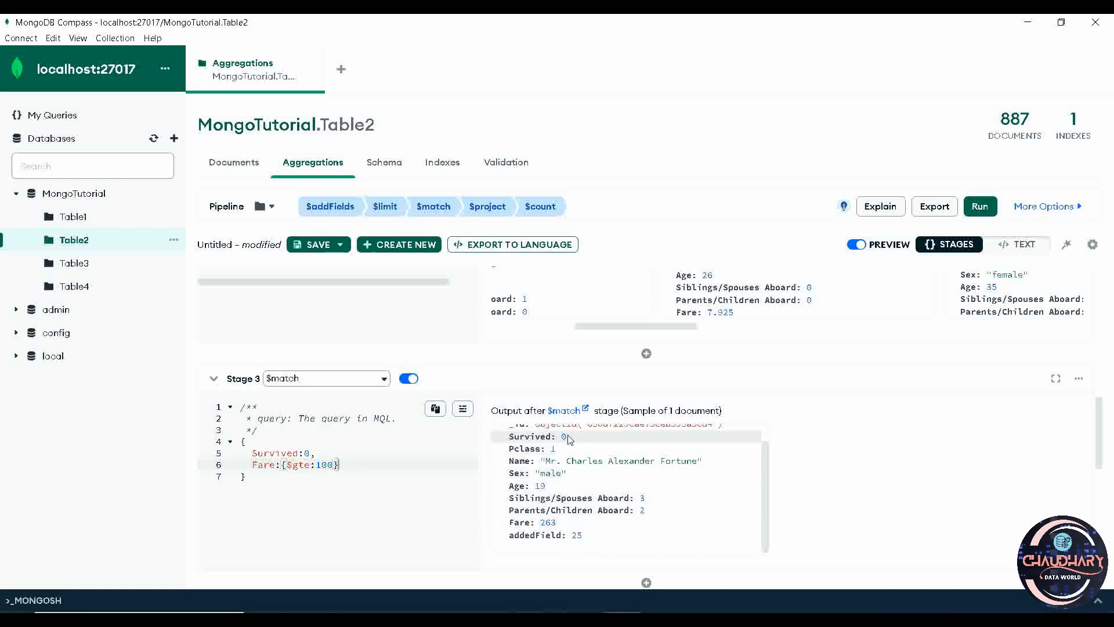
left_click_drag(566, 437, 549, 441)
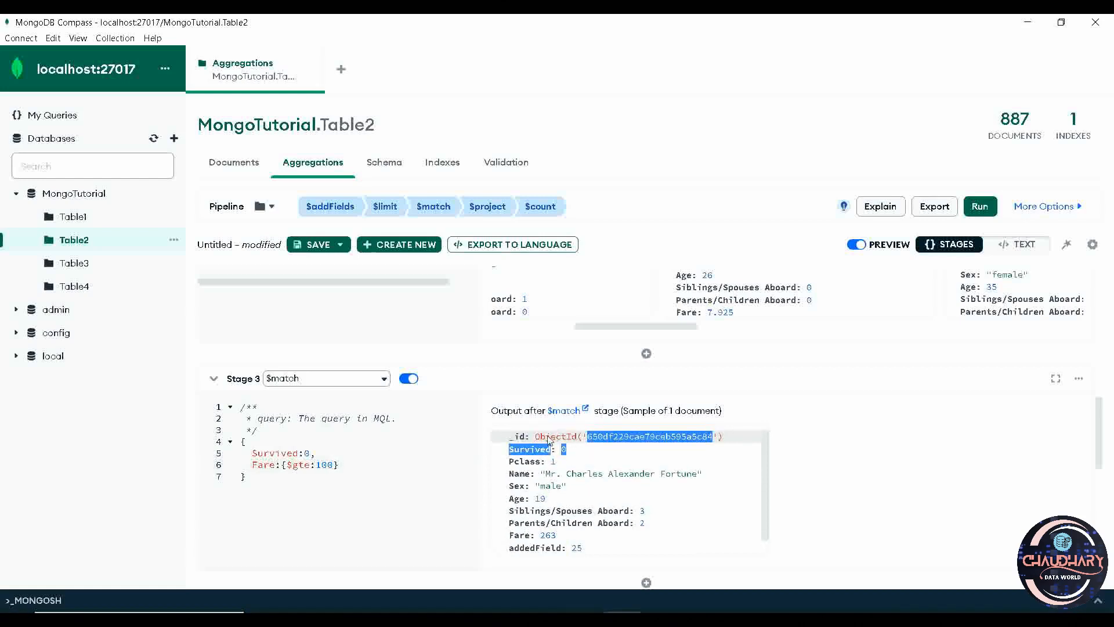
left_click(316, 453)
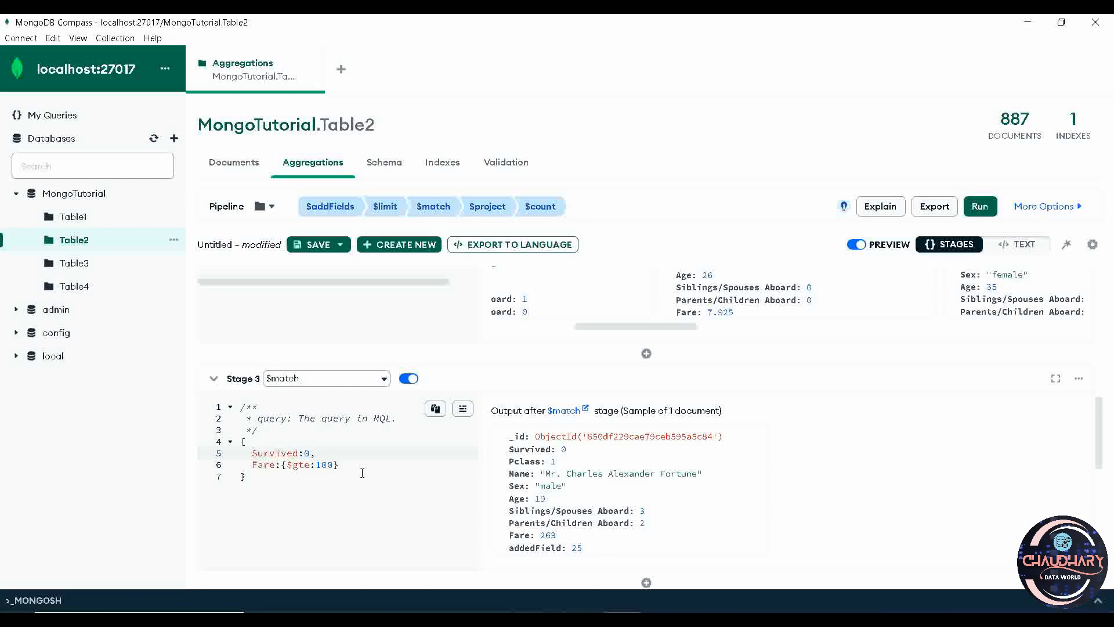
scroll(362, 473, "down", 1)
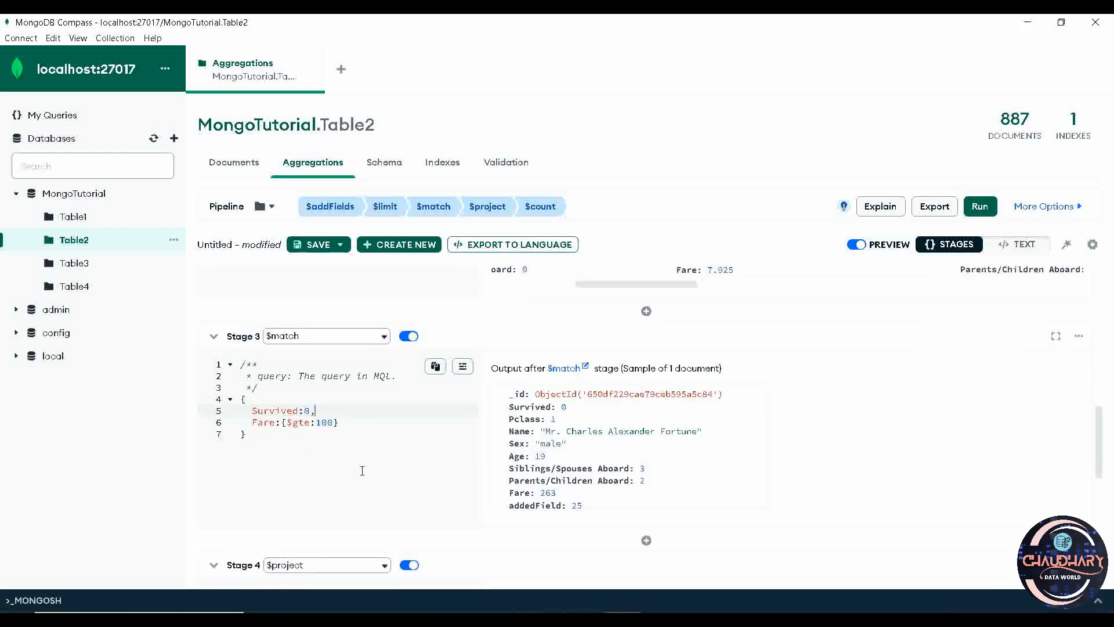
Step: Examine the Name exclusion in the stage 4 $project specification and the fields in its output
scroll(362, 470, "down", 4)
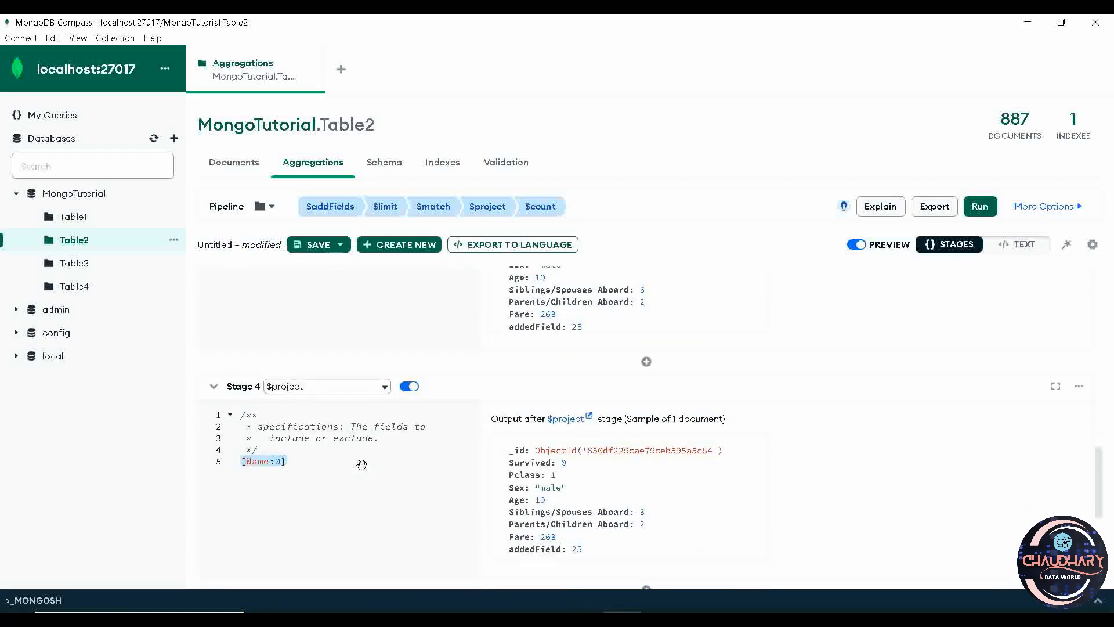
scroll(361, 464, "down", 2)
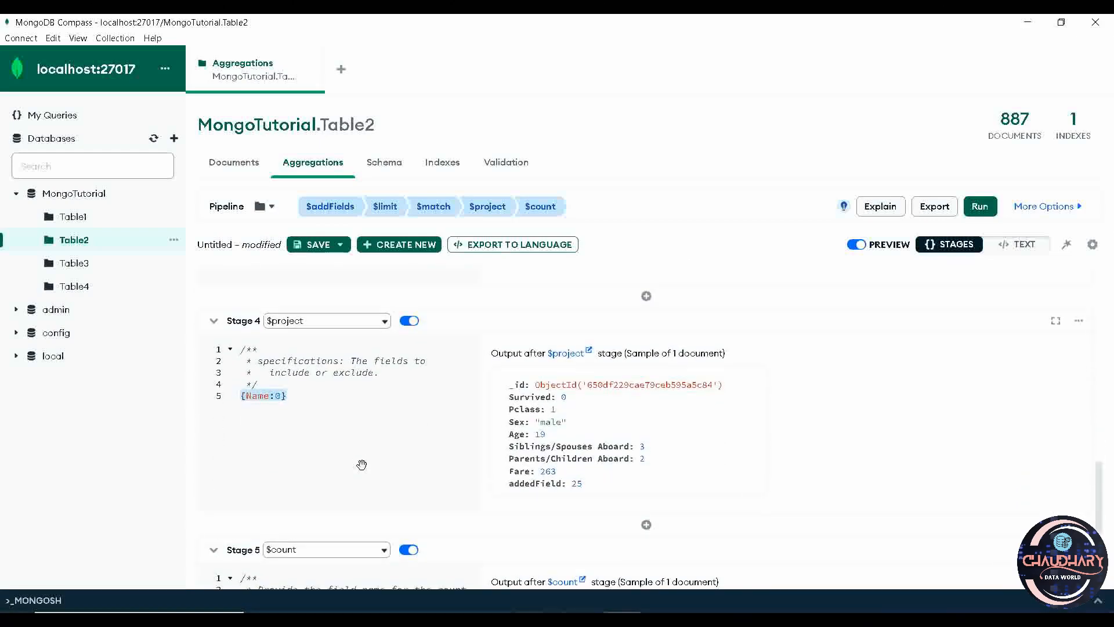
scroll(362, 464, "up", 2)
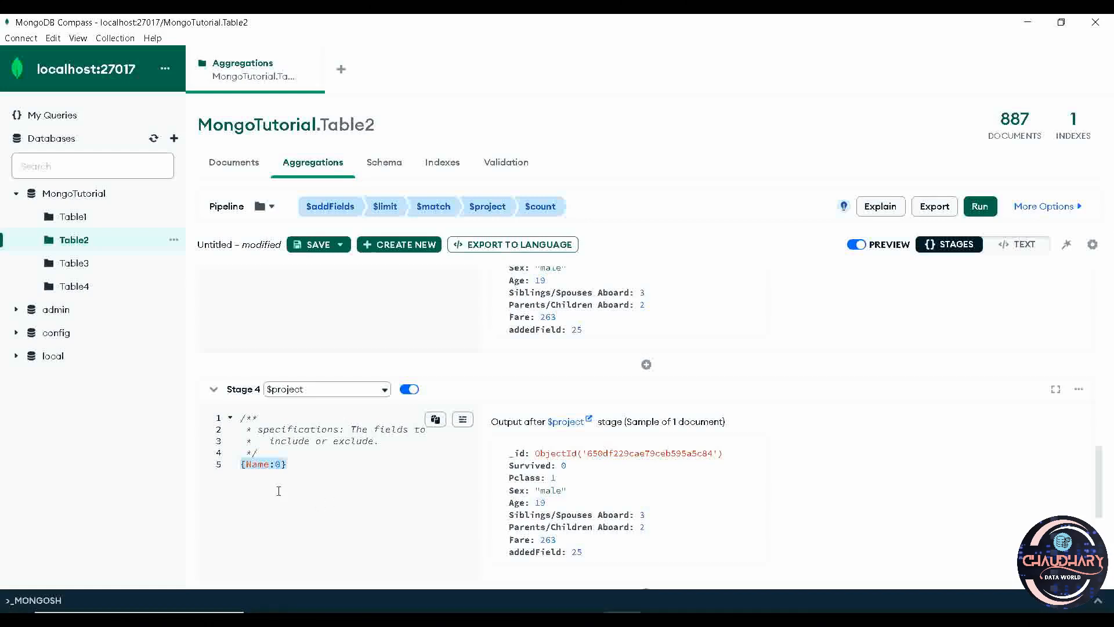
left_click(281, 470)
left_click(342, 463)
double_click(278, 467)
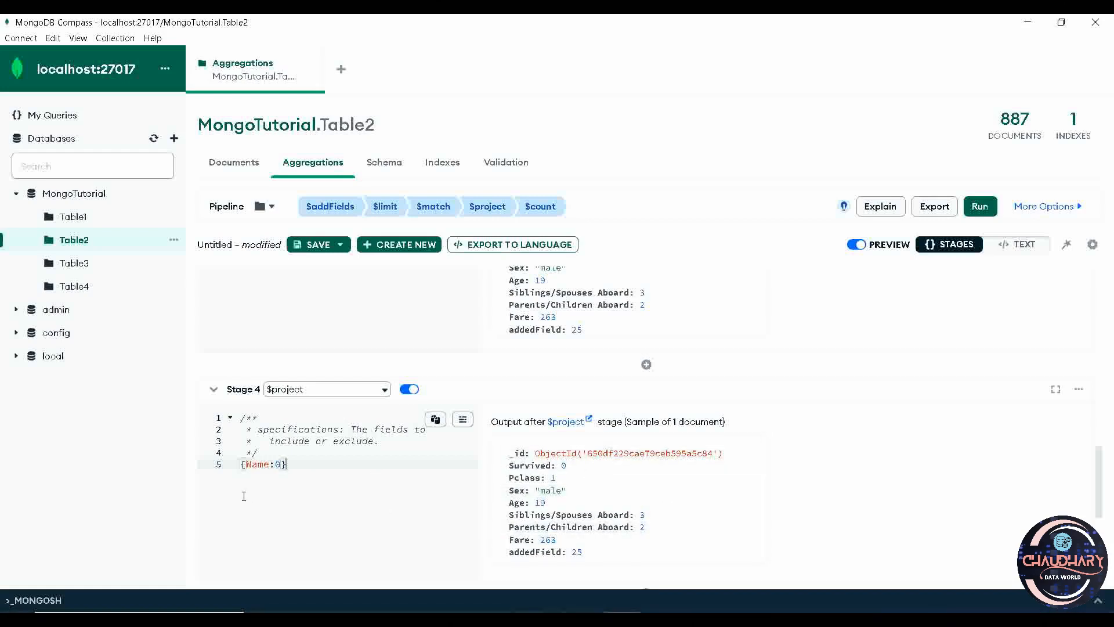
Step: Change the stage 4 $project specification to include the Name and Sex fields with {Name:1,Sex:1}
left_click(284, 464)
key("BackSpace")
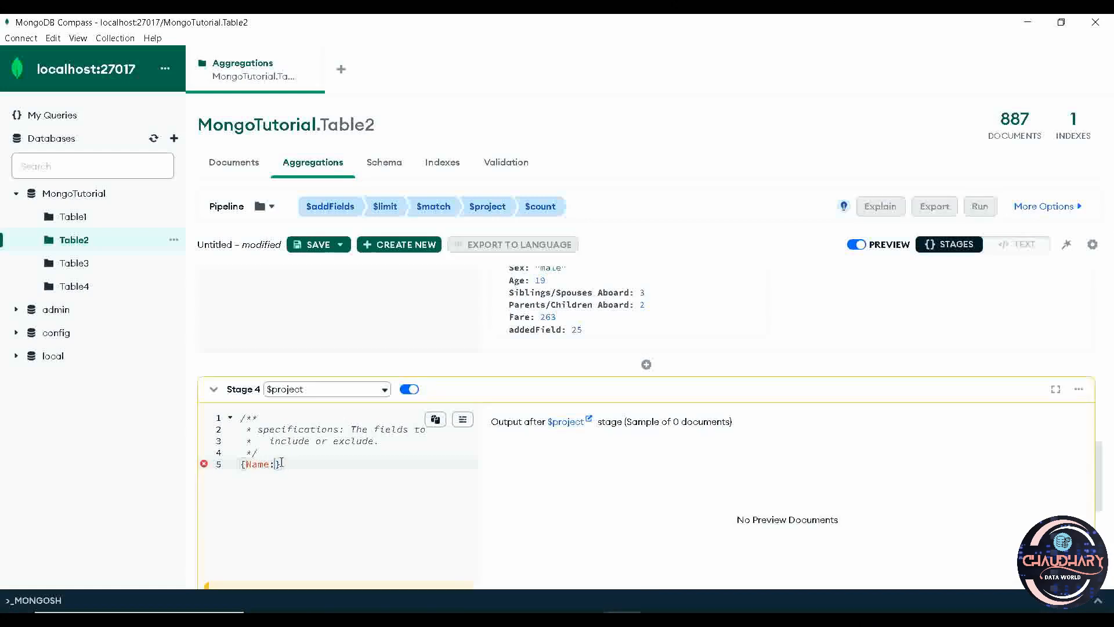
type("1")
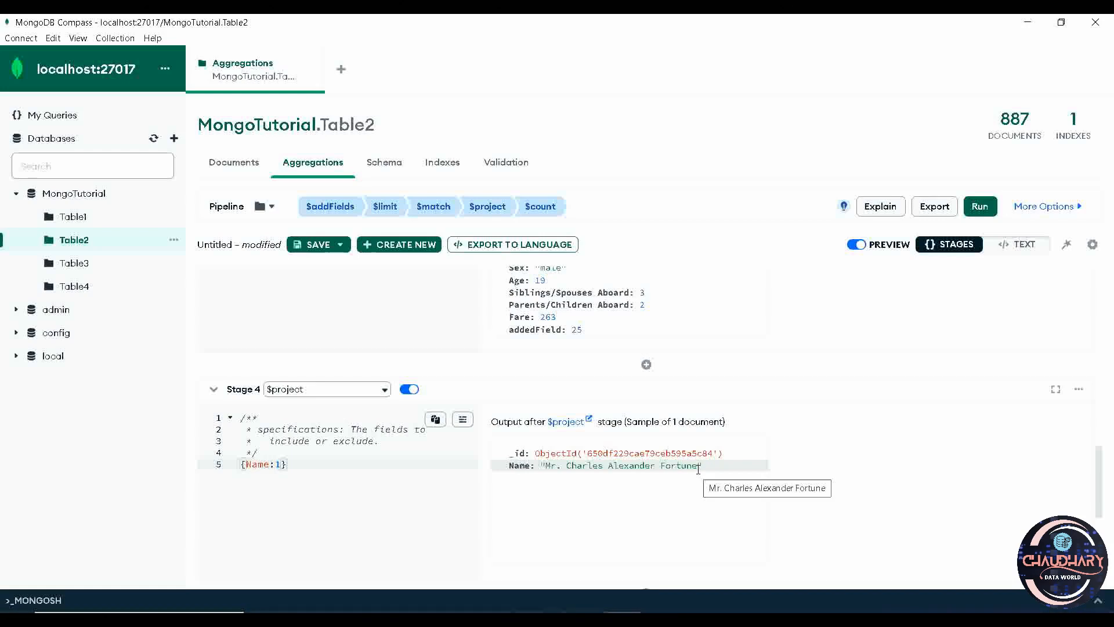
type(",Sex")
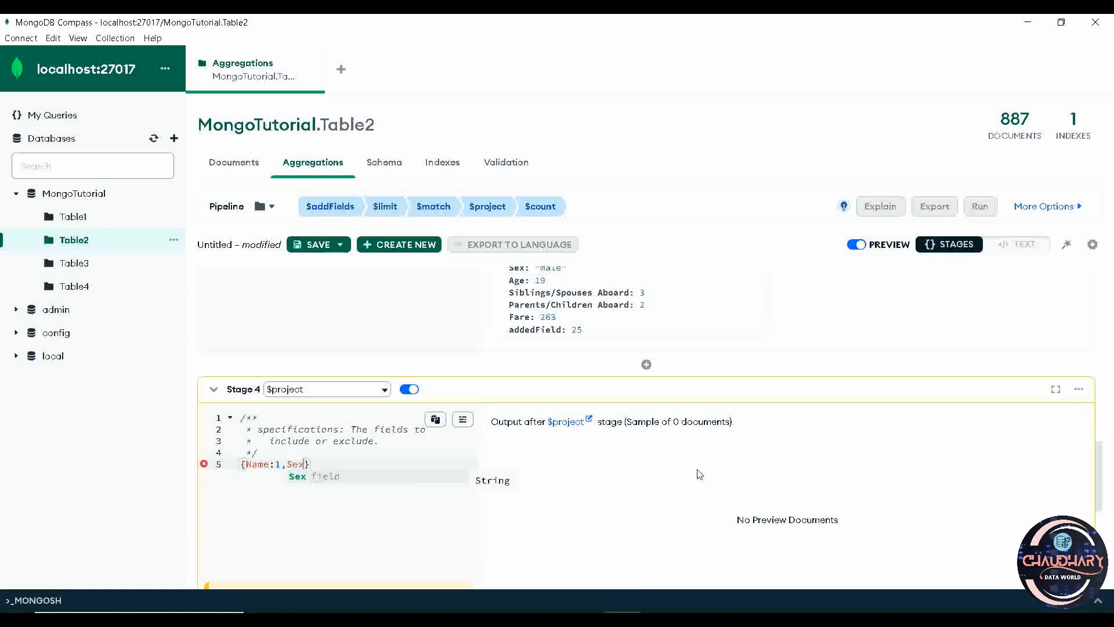
left_click(438, 479)
type(":1")
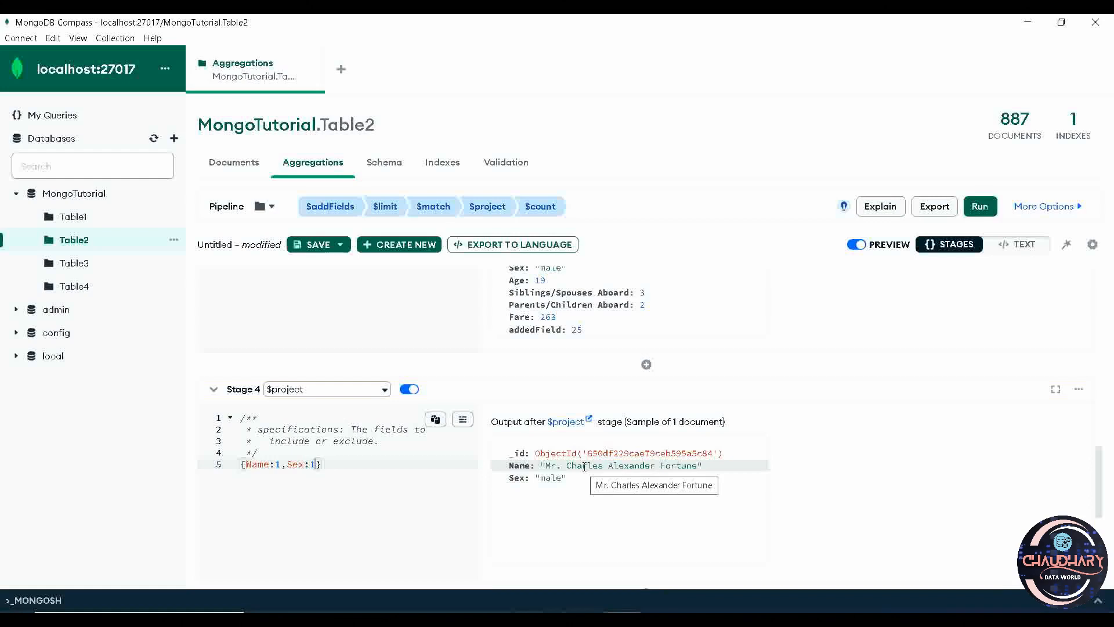
Step: Exclude both fields in the stage 4 $project specification by setting it to {Name:0,Sex:0}
left_click(281, 464)
key("BackSpace")
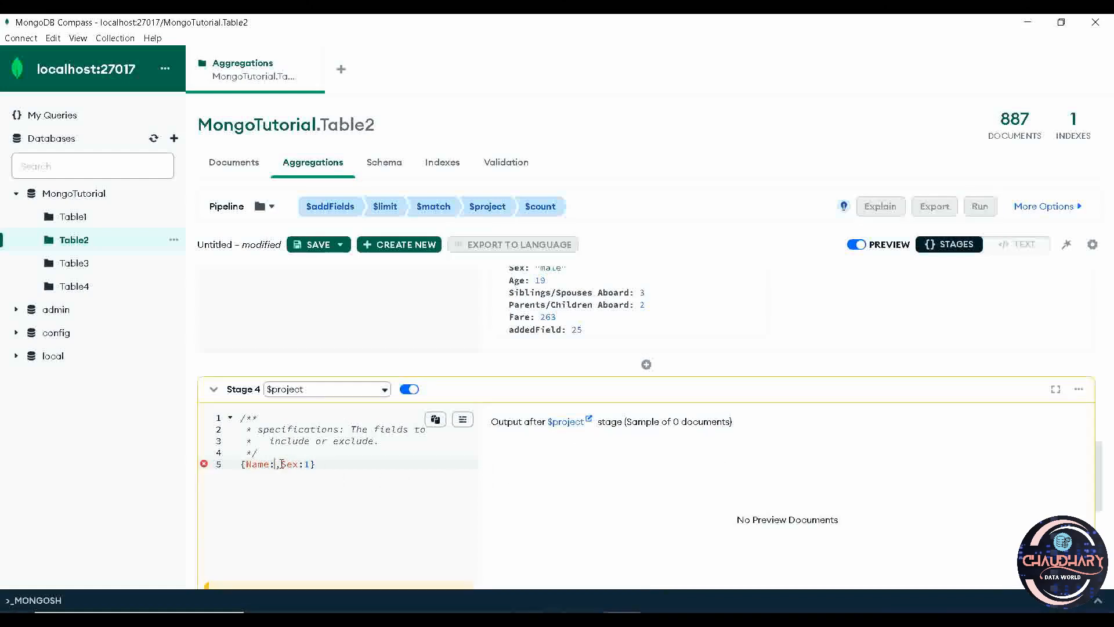
type("0")
left_click(315, 463)
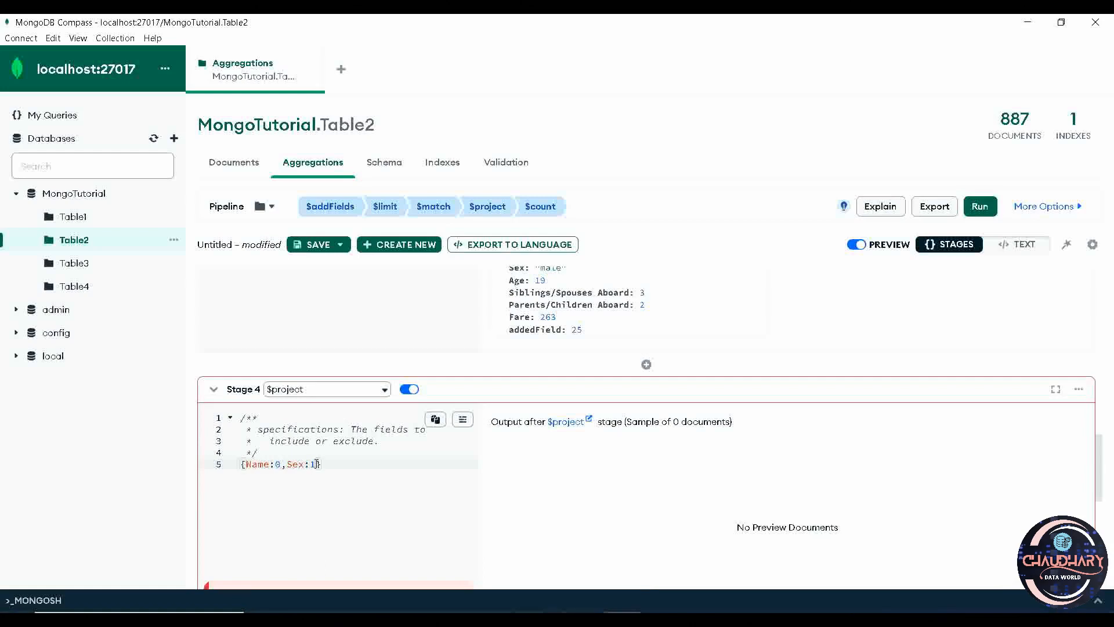
key("BackSpace")
type("0")
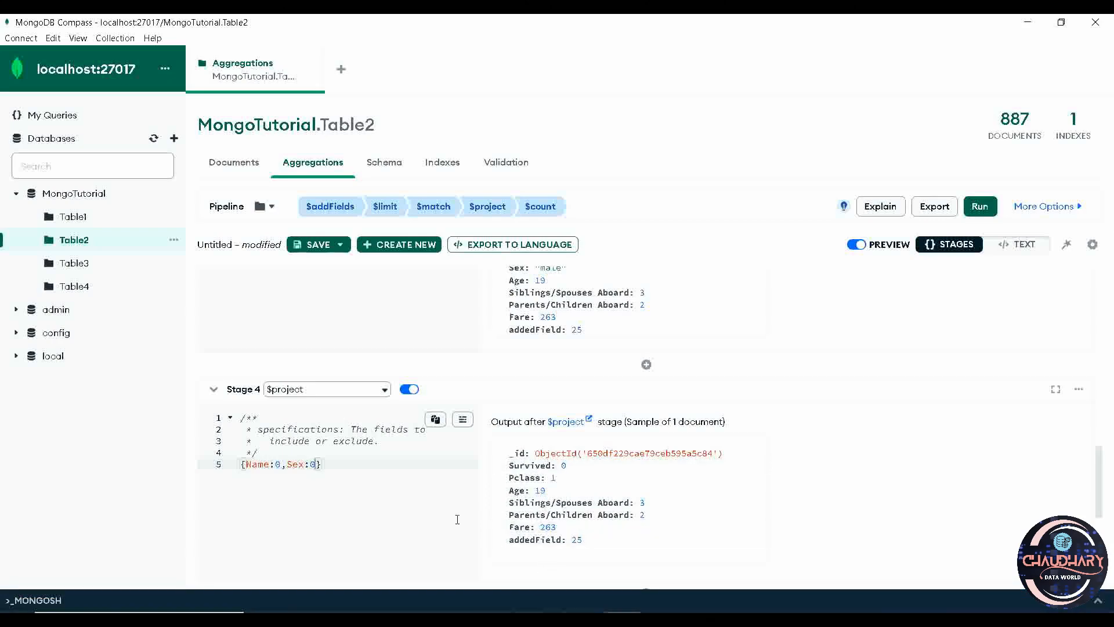
Step: Examine the field name given in the stage 5 $count editor and compare it with the stage's output and the preceding $project output
scroll(438, 522, "down", 3)
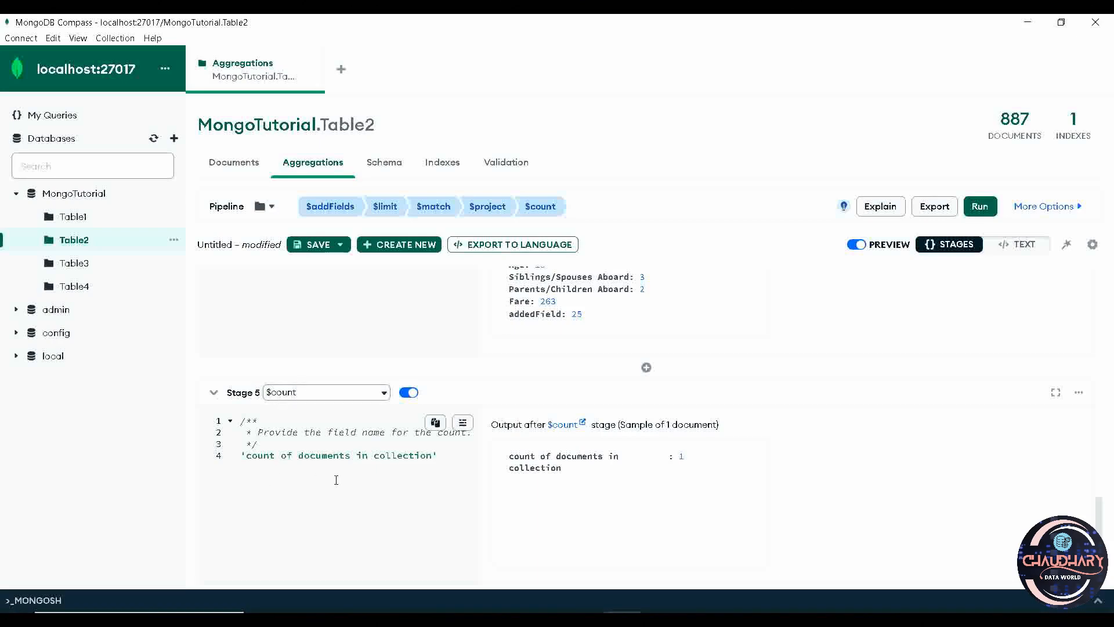
scroll(580, 325, "up", 3)
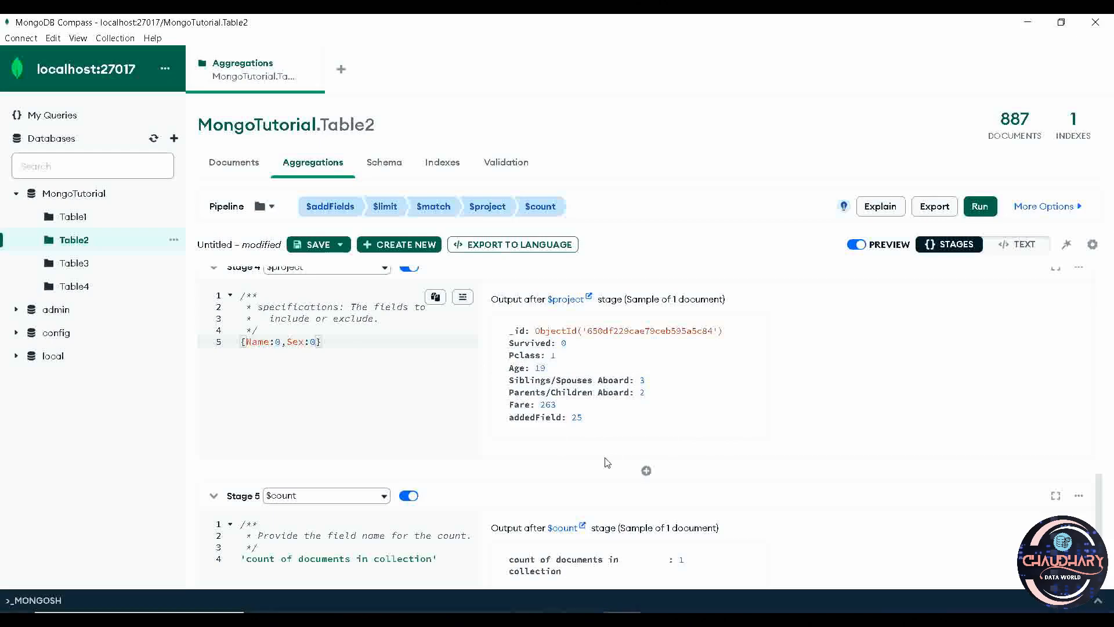
scroll(606, 463, "down", 3)
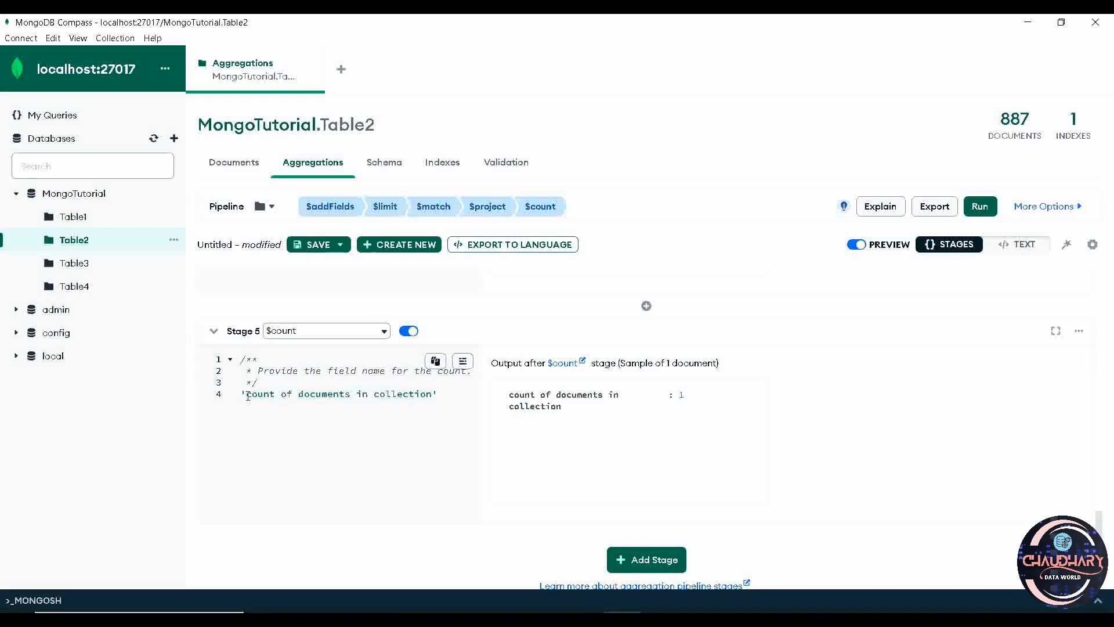
left_click_drag(247, 396, 437, 395)
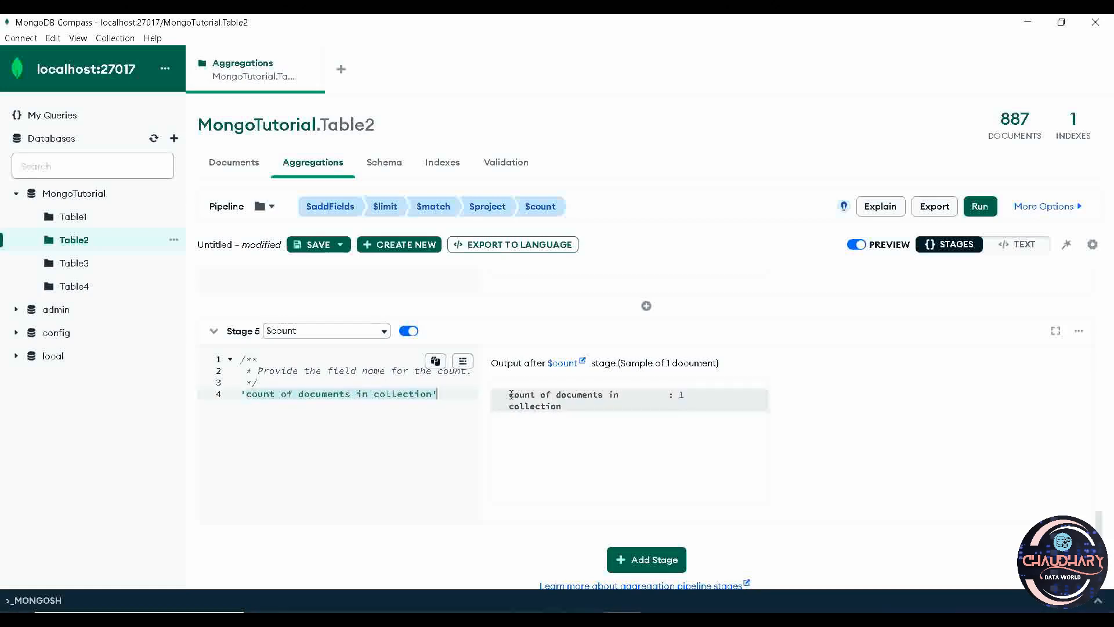
left_click_drag(509, 395, 588, 416)
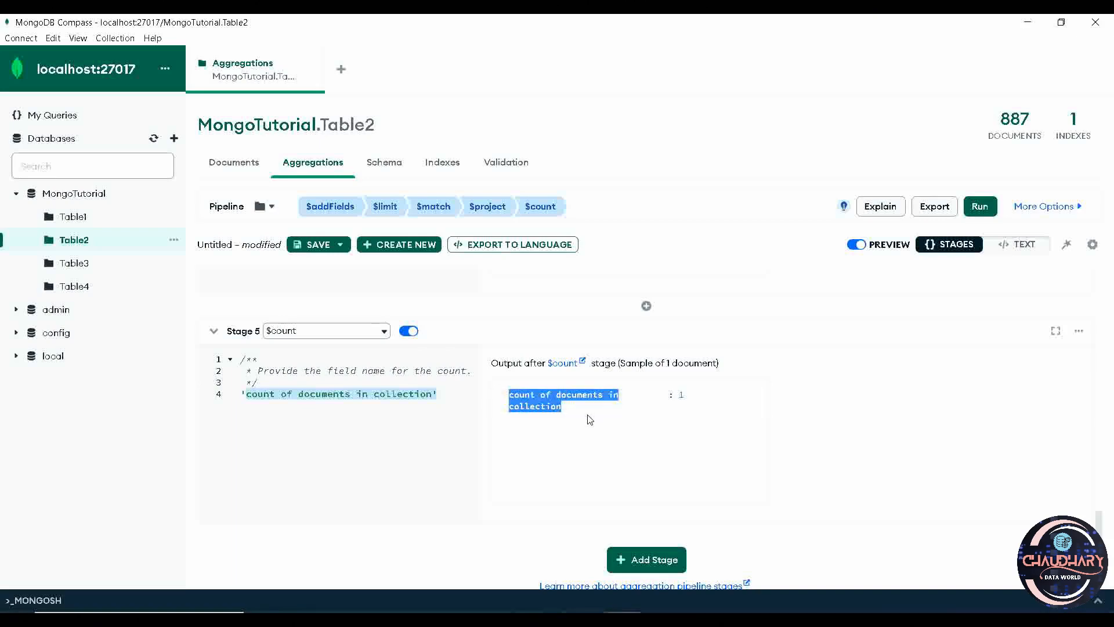
left_click(695, 399)
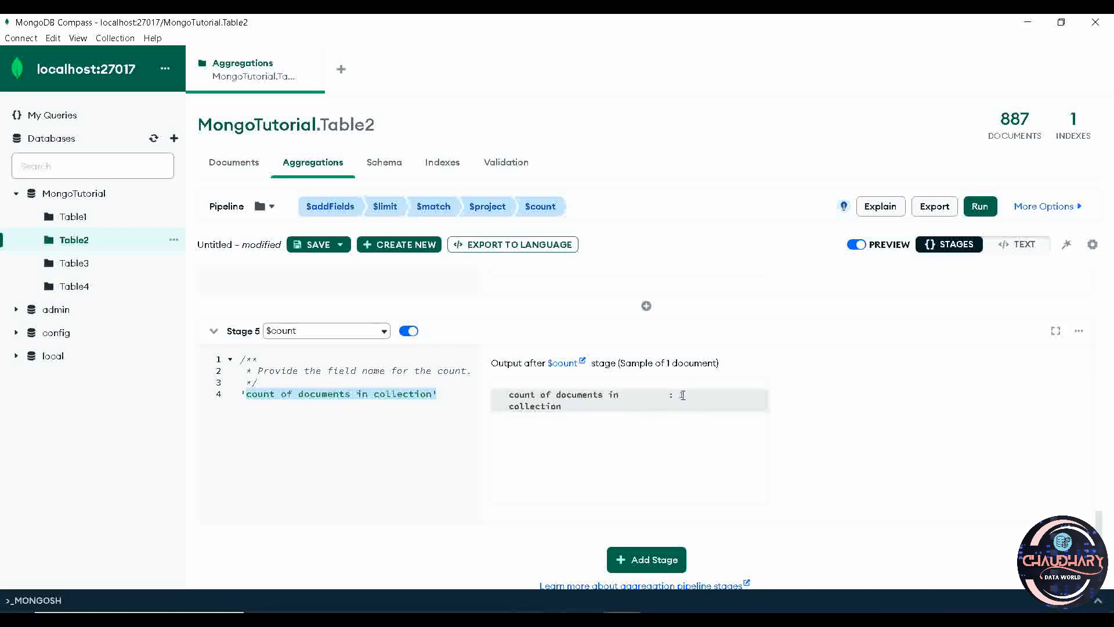
double_click(682, 395)
Step: Review the whole pipeline, from the source collection preview through the $limit, $match and $project stages to $count
scroll(580, 354, "up", 3)
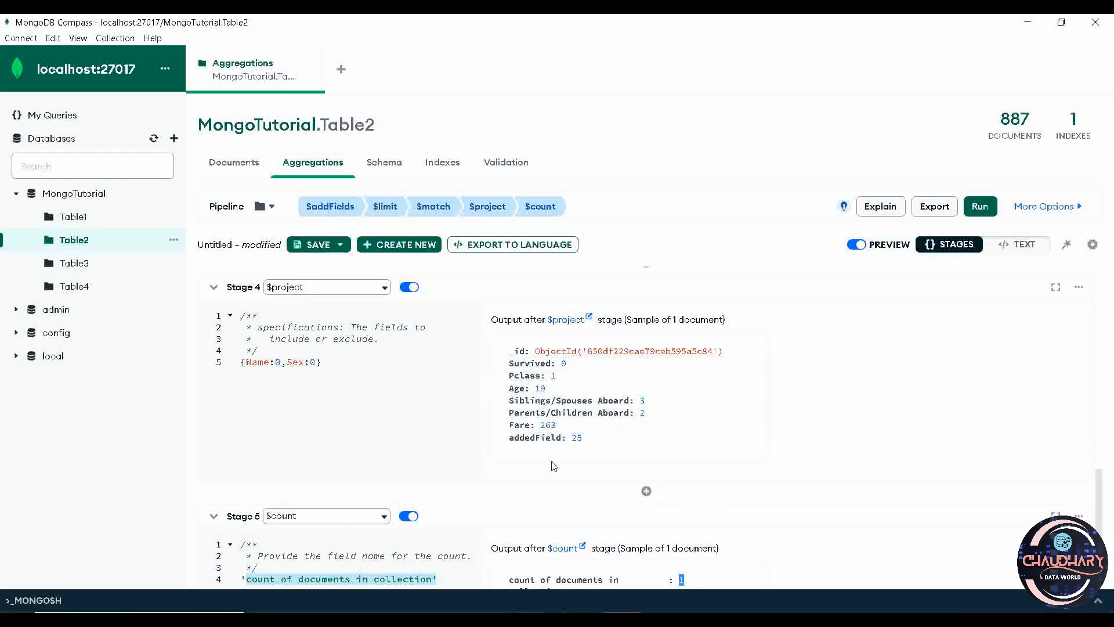
scroll(554, 466, "down", 2)
scroll(554, 466, "up", 6)
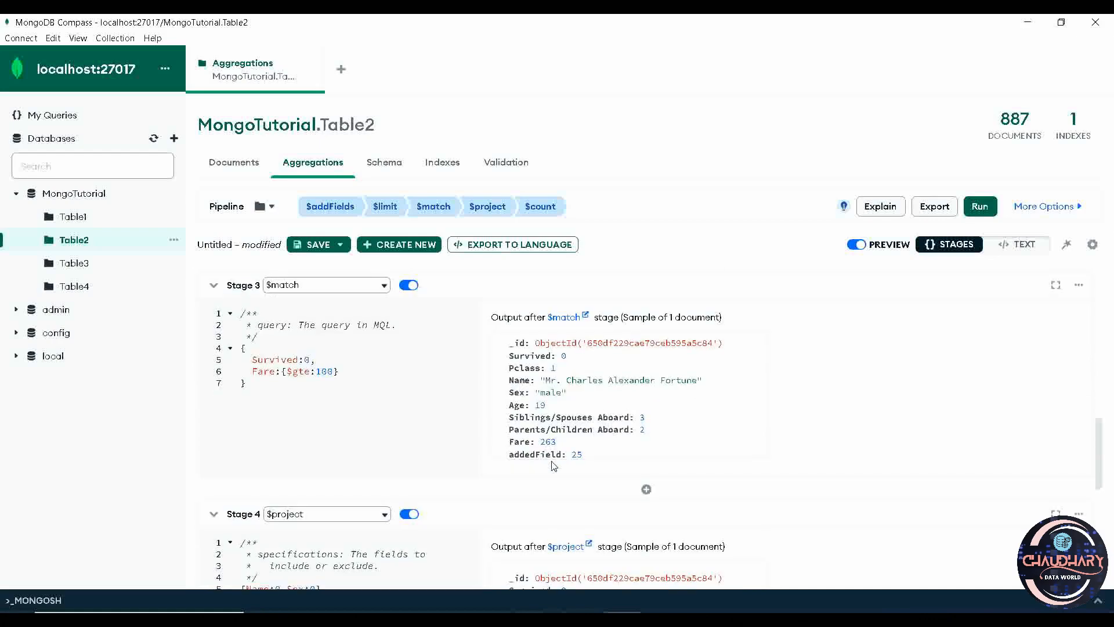
scroll(554, 466, "up", 6)
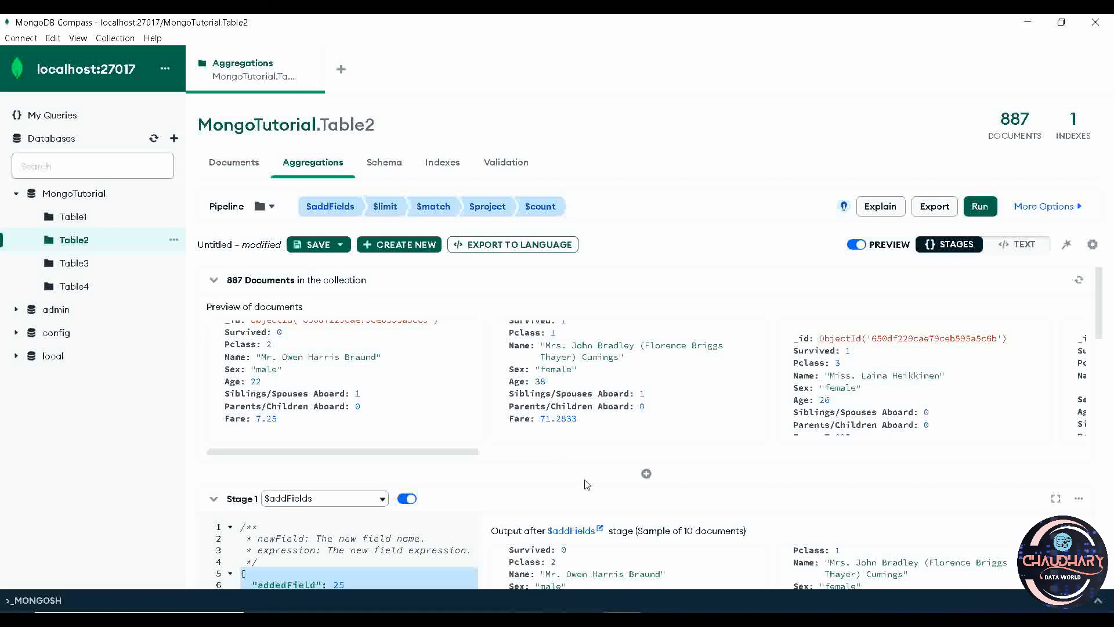
scroll(579, 460, "down", 8)
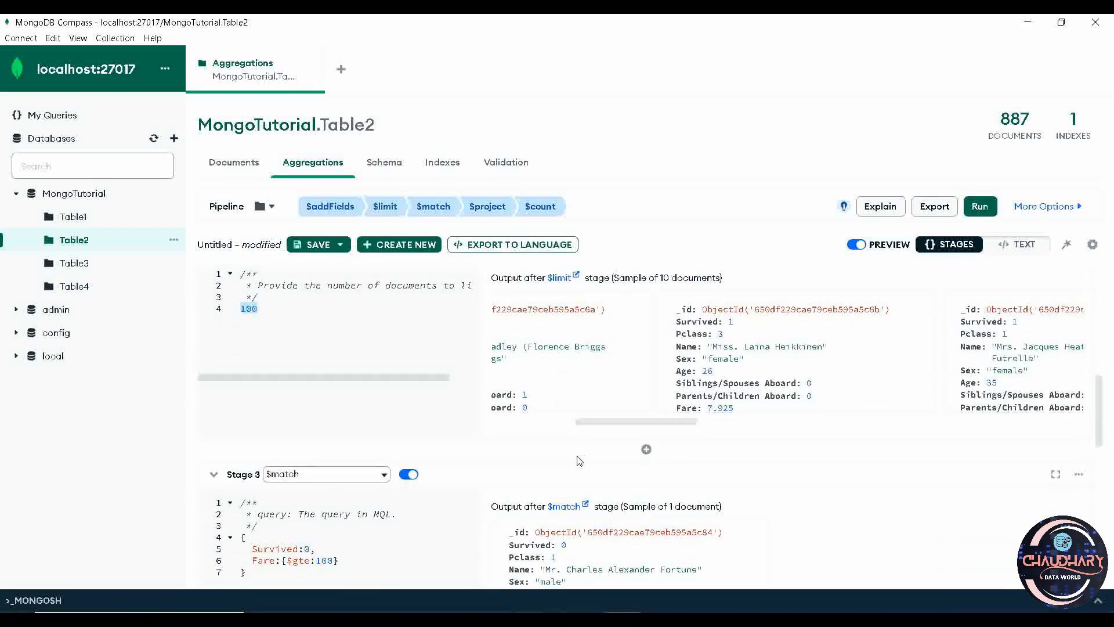
scroll(578, 458, "down", 3)
scroll(579, 456, "down", 1)
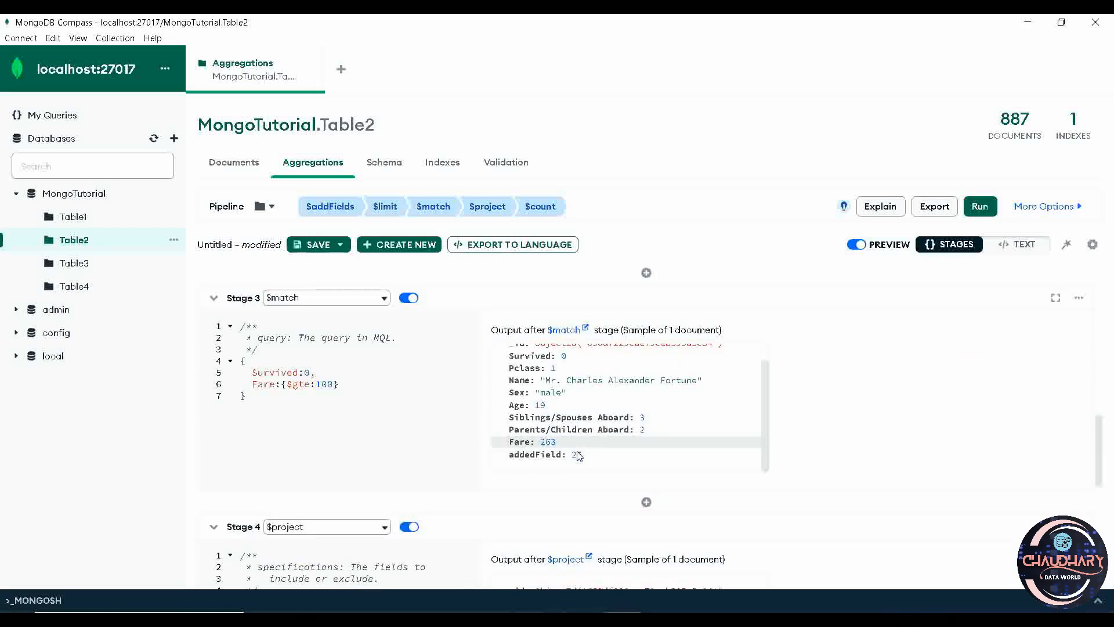
scroll(533, 502, "down", 8)
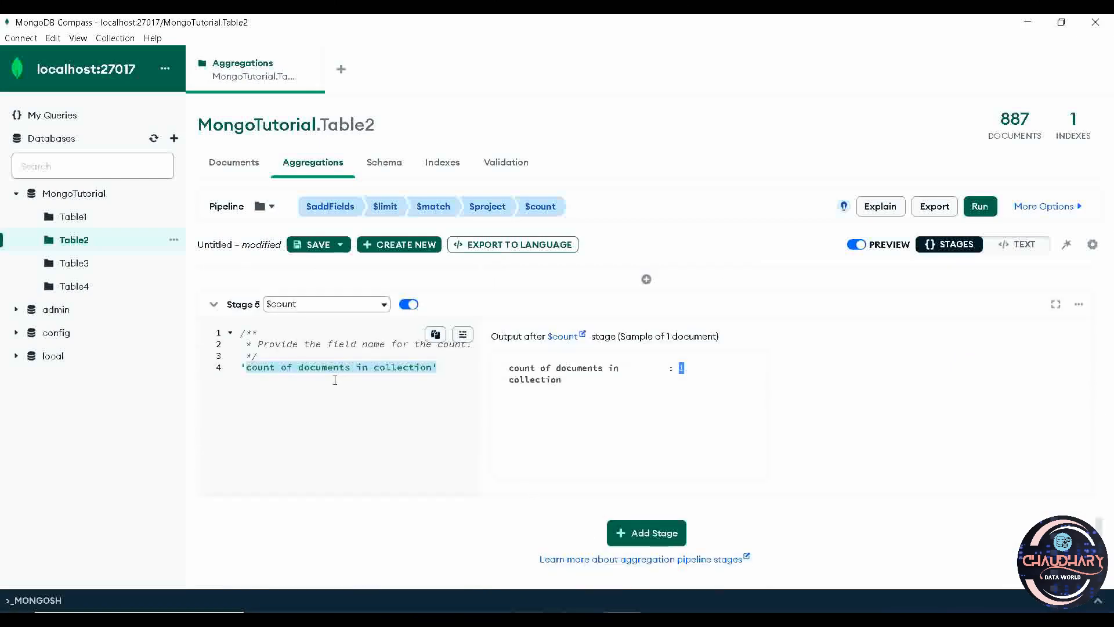
scroll(333, 406, "up", 12)
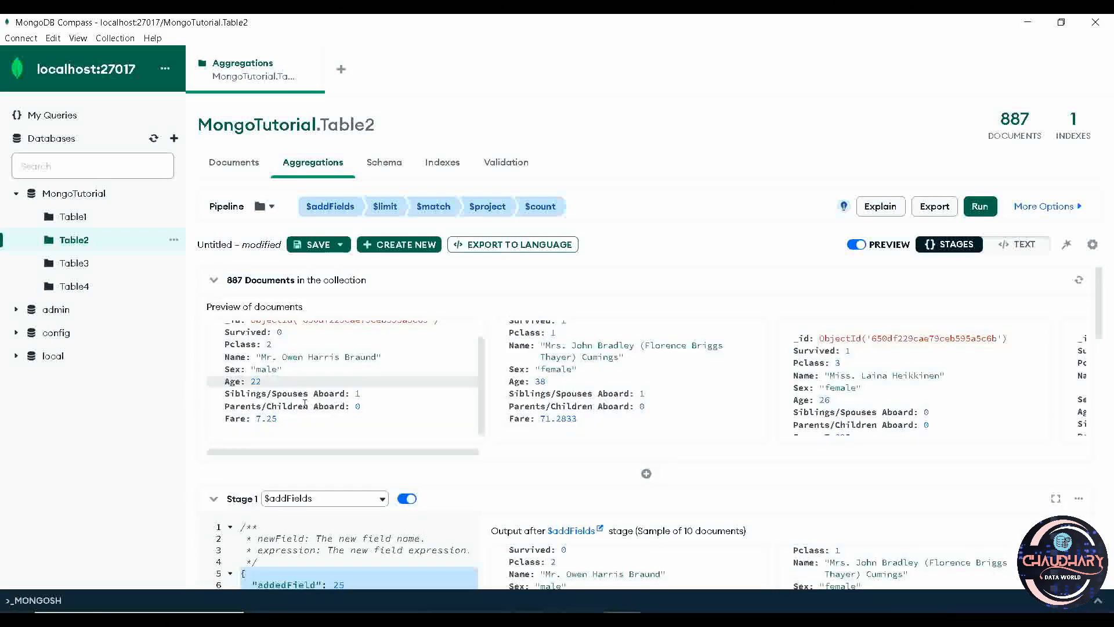
Step: Browse the available stage operators for stage 1, keep $addFields, and return to the $match and $project stages
left_click(367, 504)
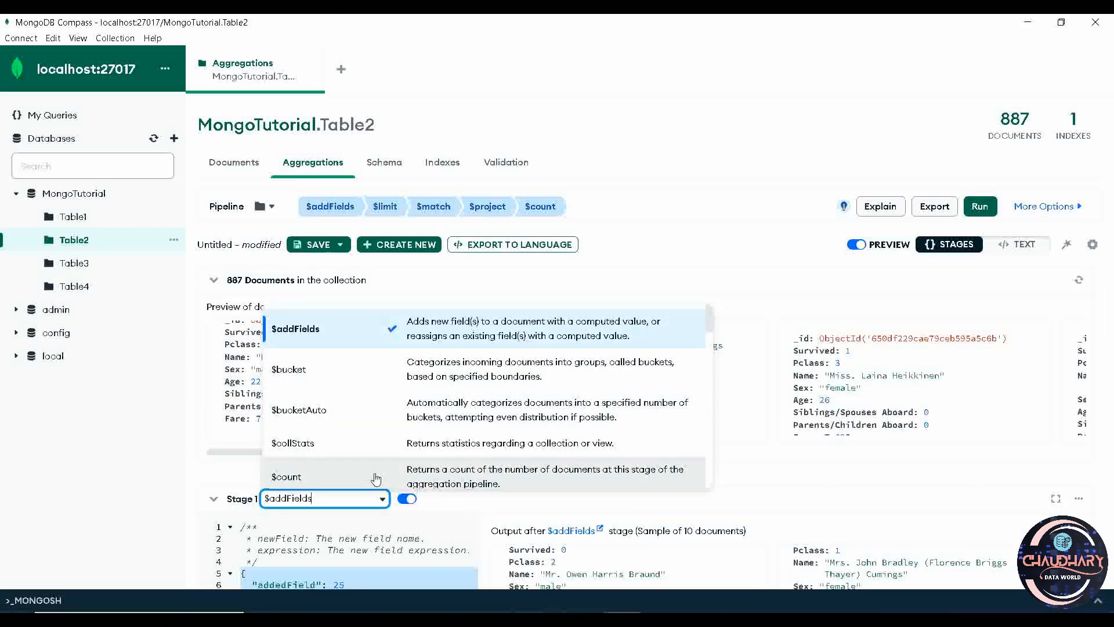
scroll(376, 406, "down", 5)
scroll(377, 391, "down", 8)
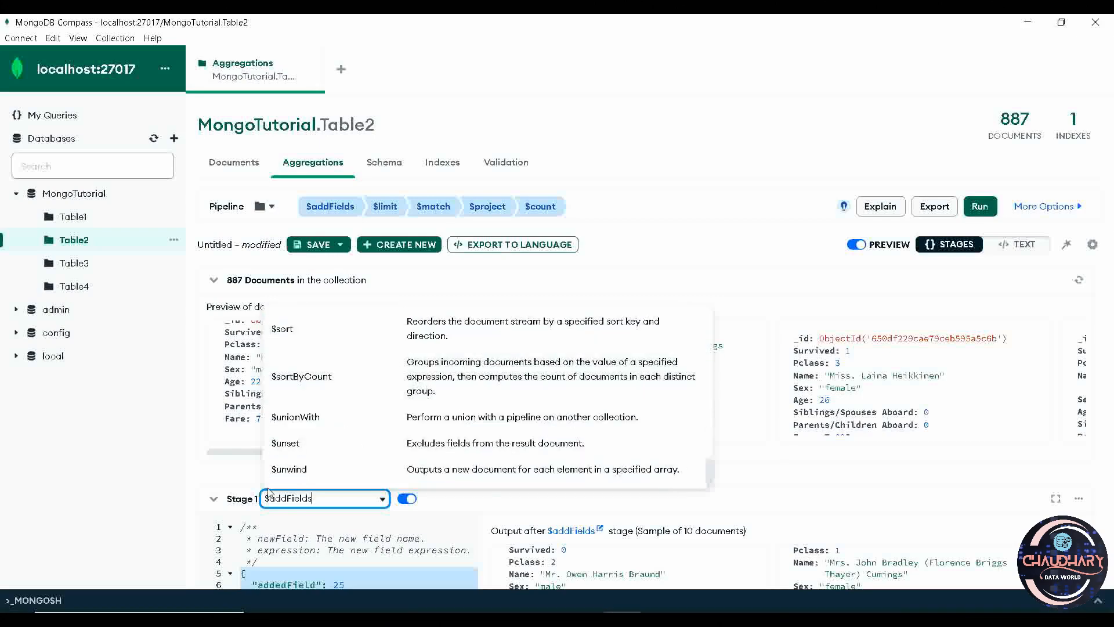
left_click(239, 472)
scroll(507, 490, "down", 15)
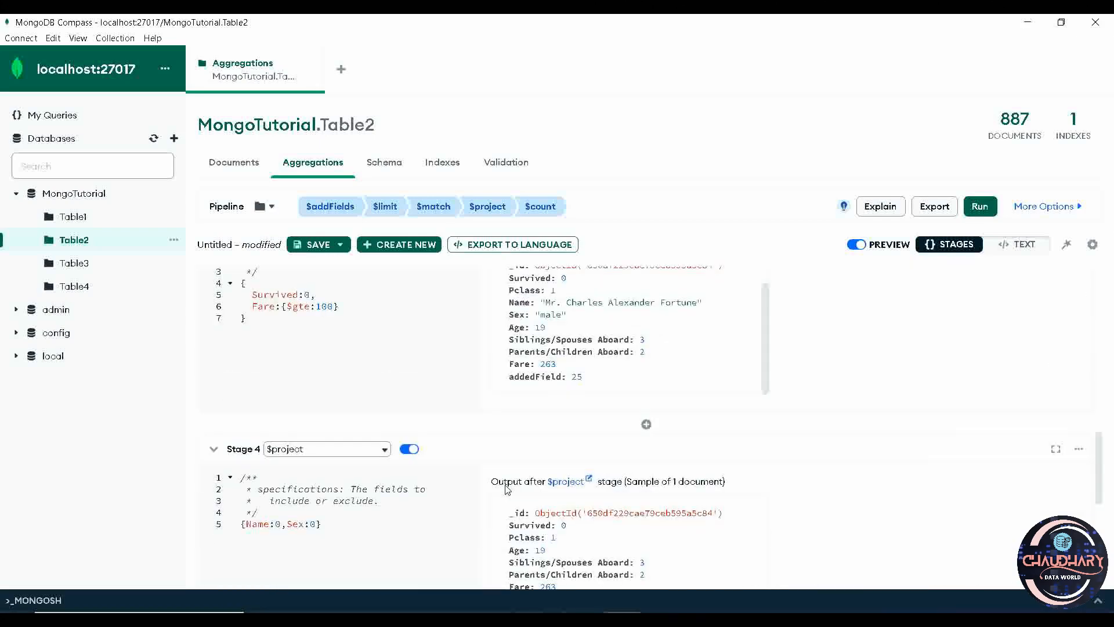